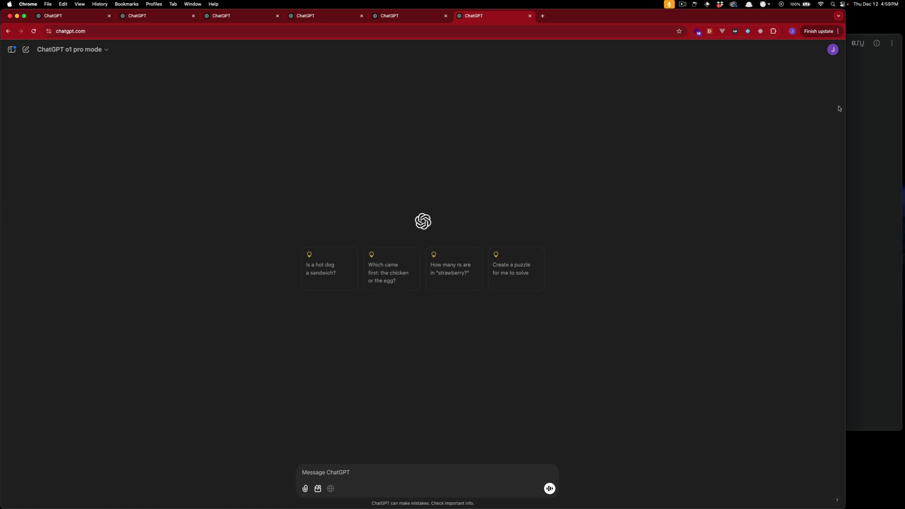
# Bring up the Book Review SaaS note in Bear and review its plan bullets, highlighting Pro mode.
pyautogui.click(853, 110)
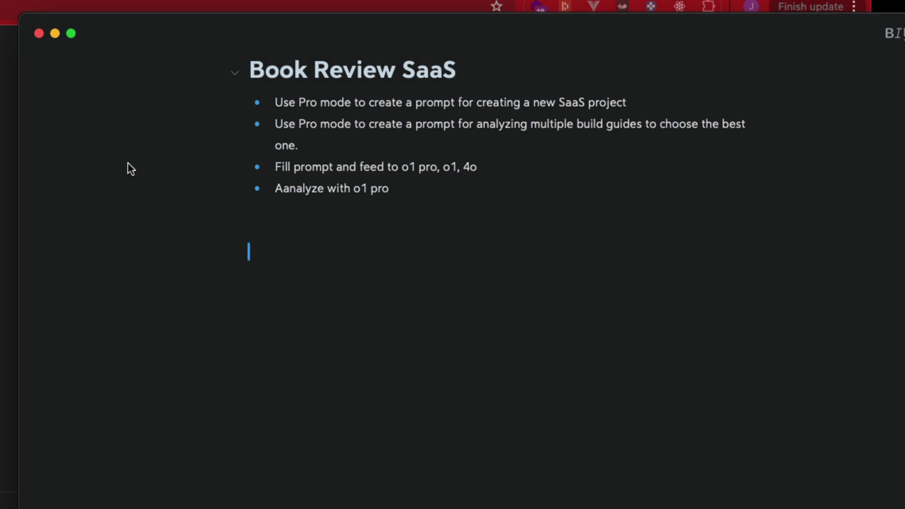
pyautogui.moveTo(308, 123); pyautogui.dragTo(343, 123)
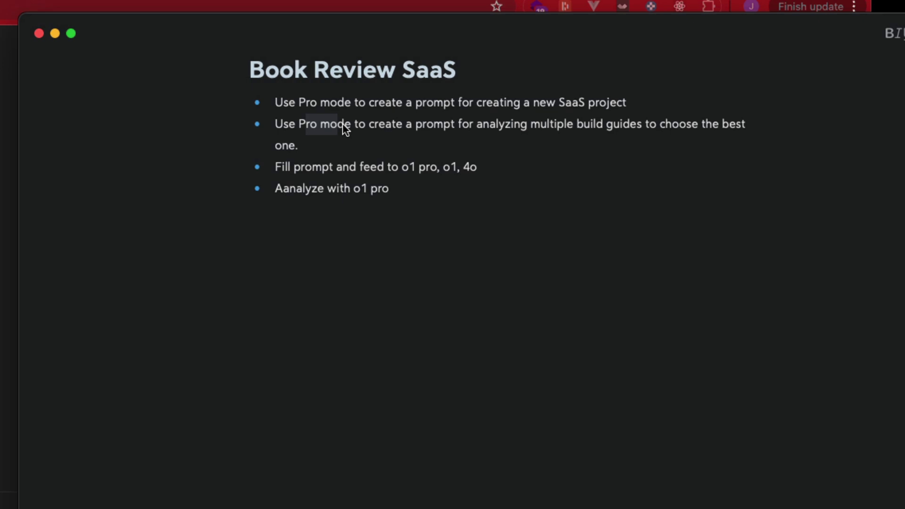
pyautogui.click(341, 141)
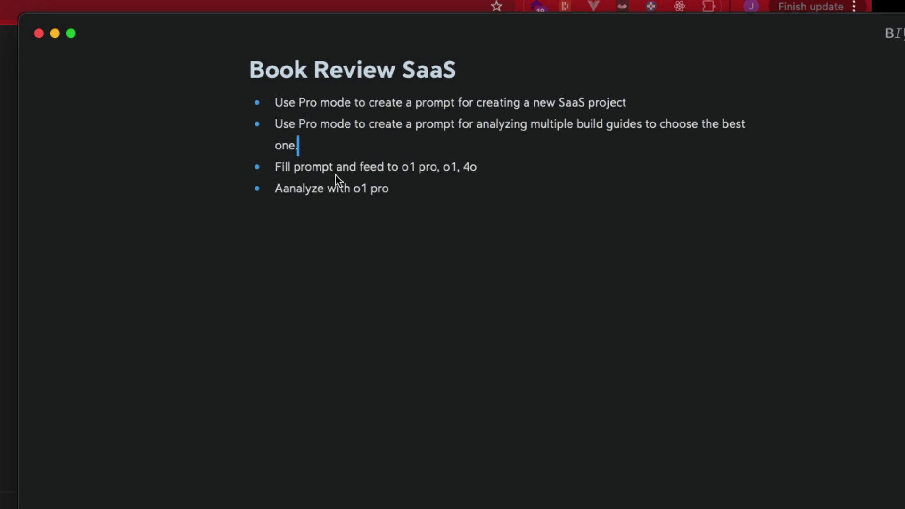
# Check the o1 and 4o chats and the note's 'Analyze with o1 pro' step, then return to o1 pro.
pyautogui.click(232, 27)
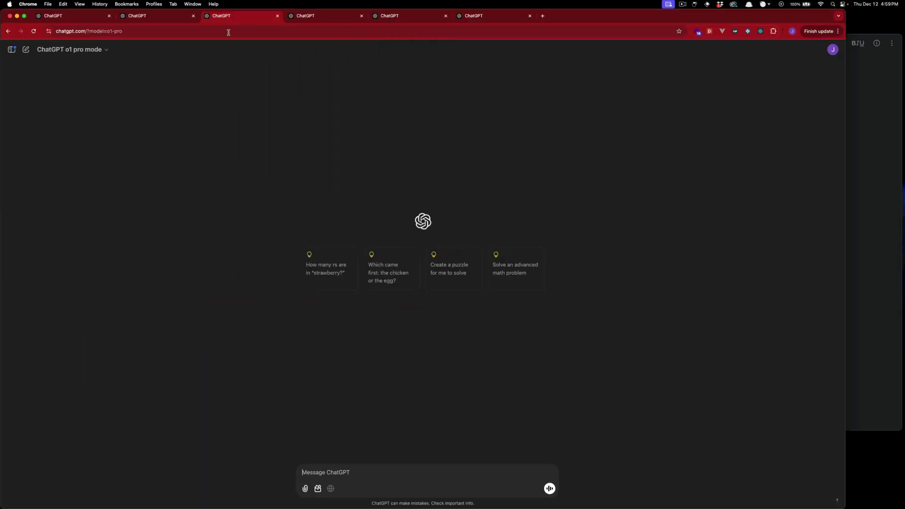
pyautogui.click(328, 20)
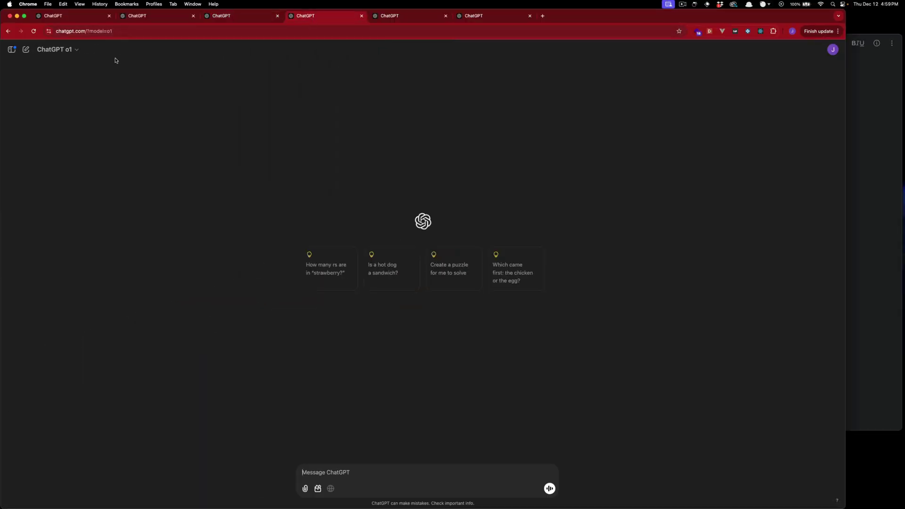
pyautogui.click(398, 19)
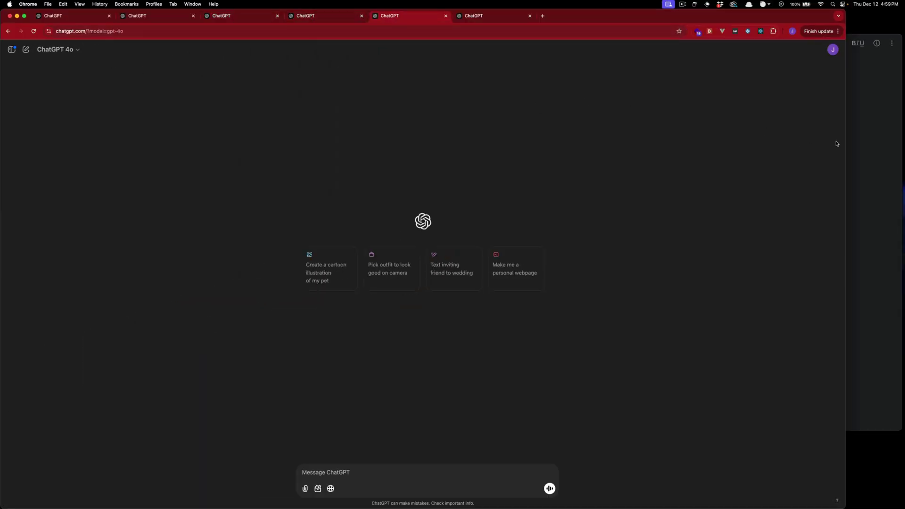
pyautogui.click(864, 138)
pyautogui.moveTo(661, 115); pyautogui.dragTo(599, 111)
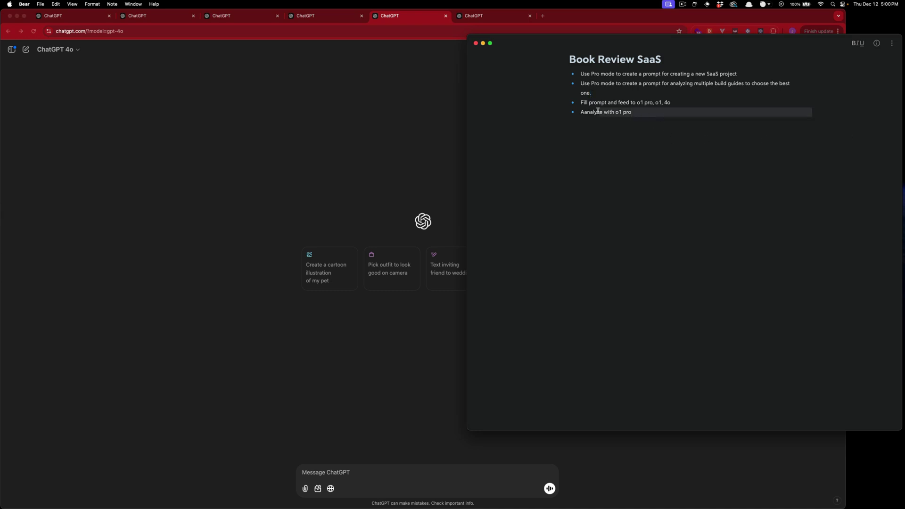
pyautogui.click(74, 19)
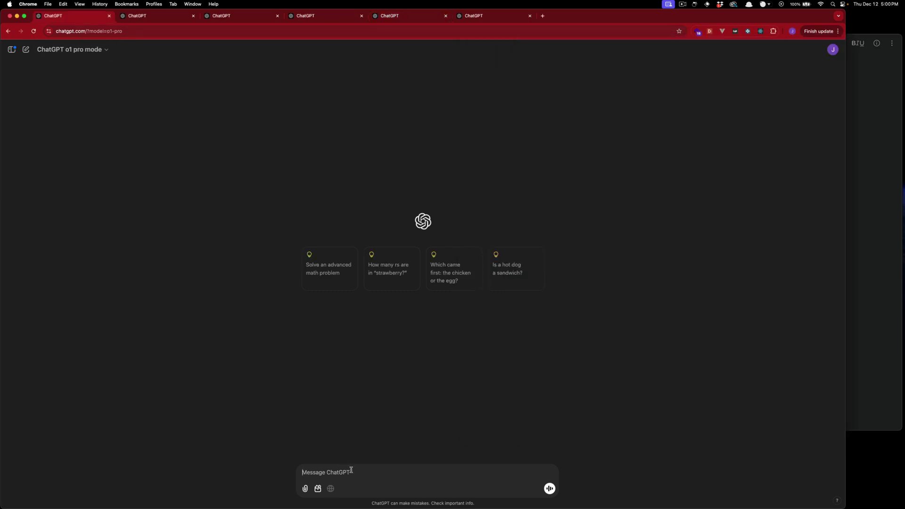
# Ask o1 pro mode, as a prompt engineer, for a placeholder prompt producing a complete implementation guide.
pyautogui.write('YO')
pyautogui.write('ou are a prompt engineer. Create me prompt')
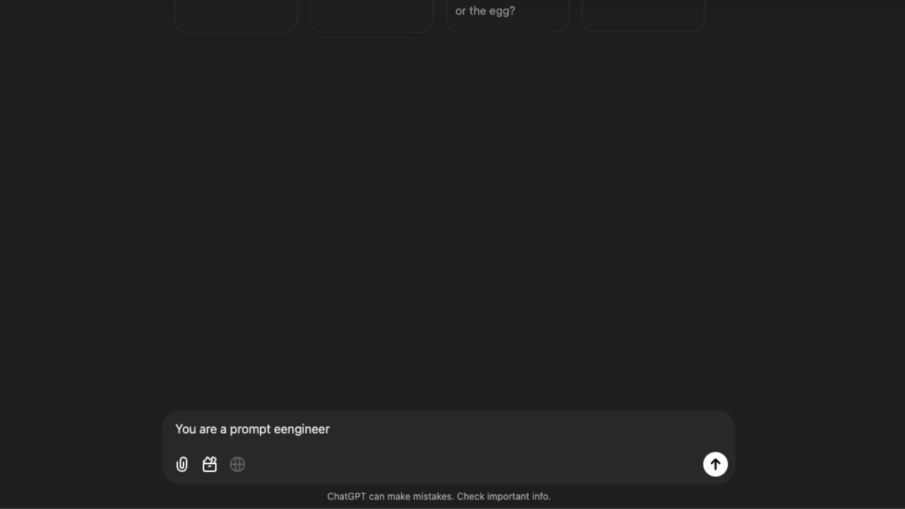
pyautogui.write(' with relevant placeholders. The ')
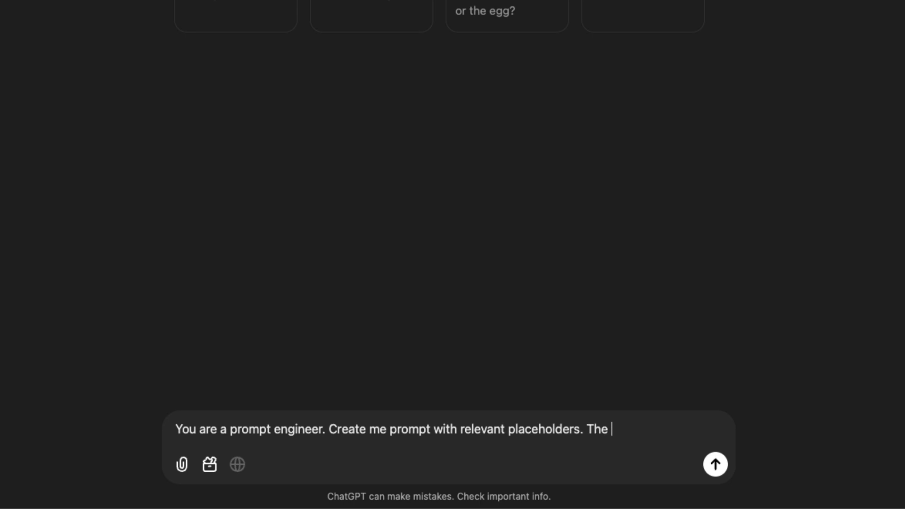
pyautogui.write("prompt should instruct the LLM to create me a complete implementation guide. I'll provide my idea, fr")
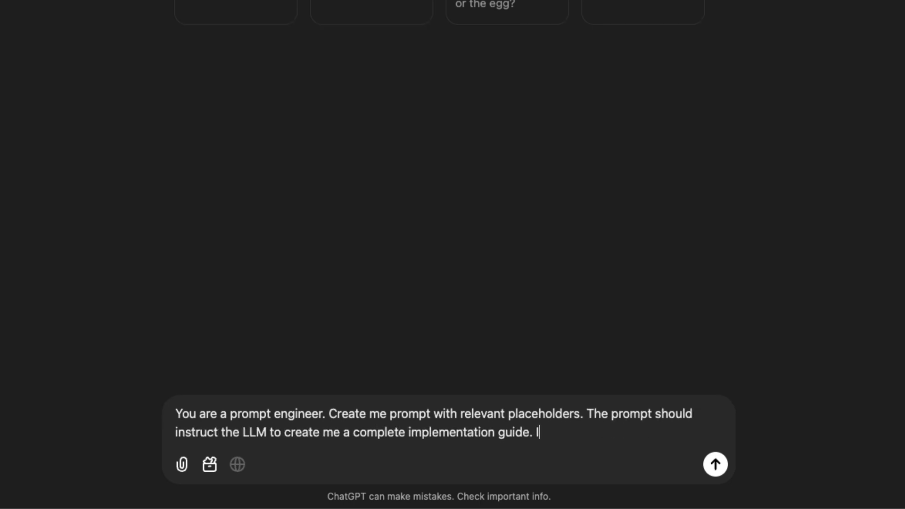
pyautogui.write('ont-end framework, back-end framework, and cloud.')
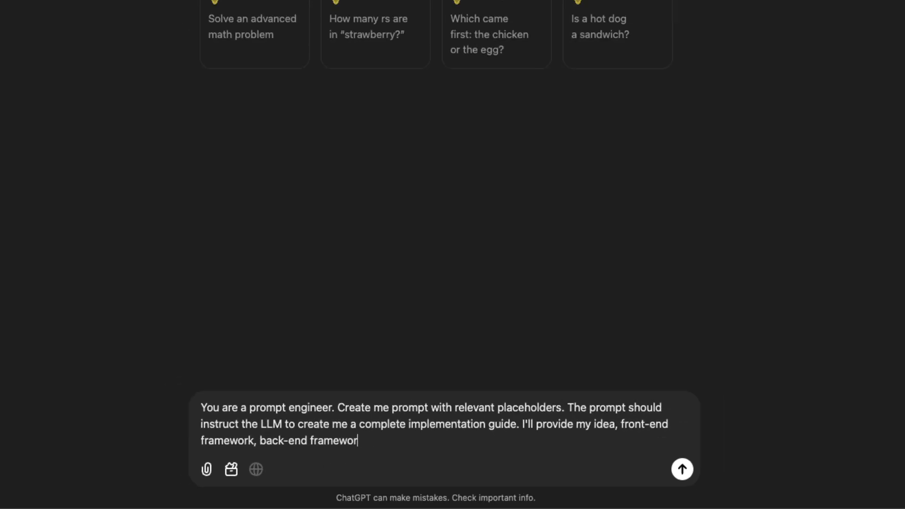
pyautogui.hotkey('shift', 'Return')
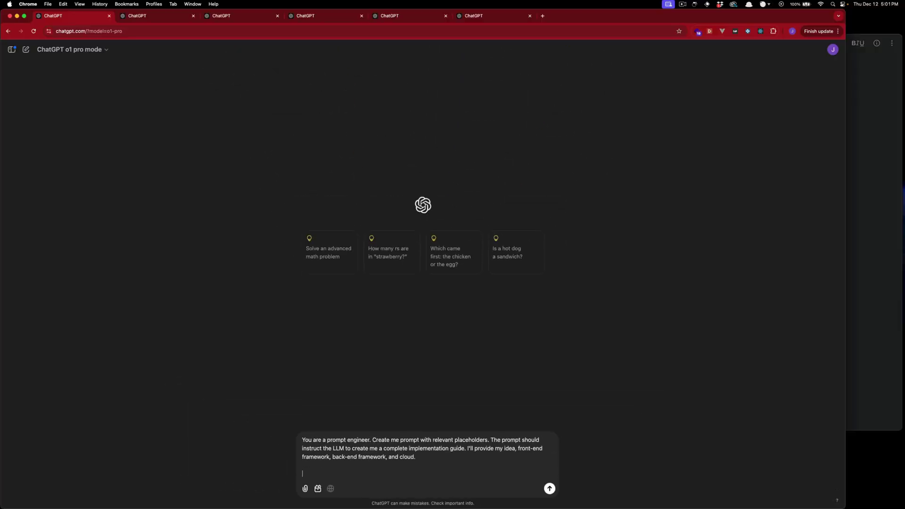
pyautogui.press('BackSpace')
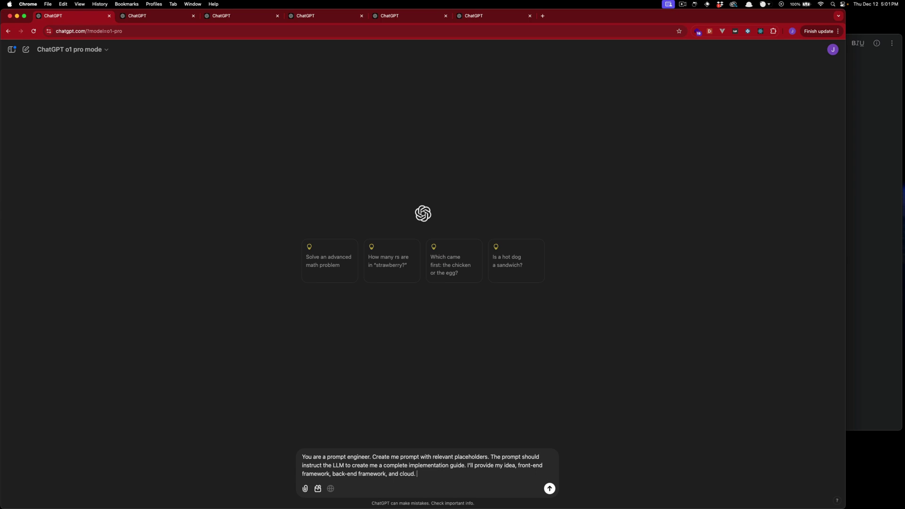
pyautogui.press('Return')
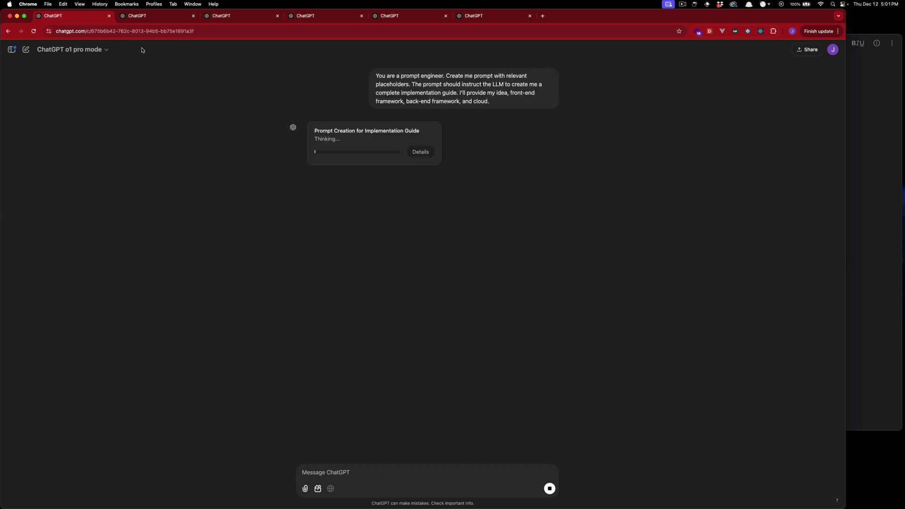
pyautogui.click(147, 17)
# Request a guide-comparison prompt with a pros-and-cons table on completeness, ease of use and documentation.
pyautogui.click(339, 476)
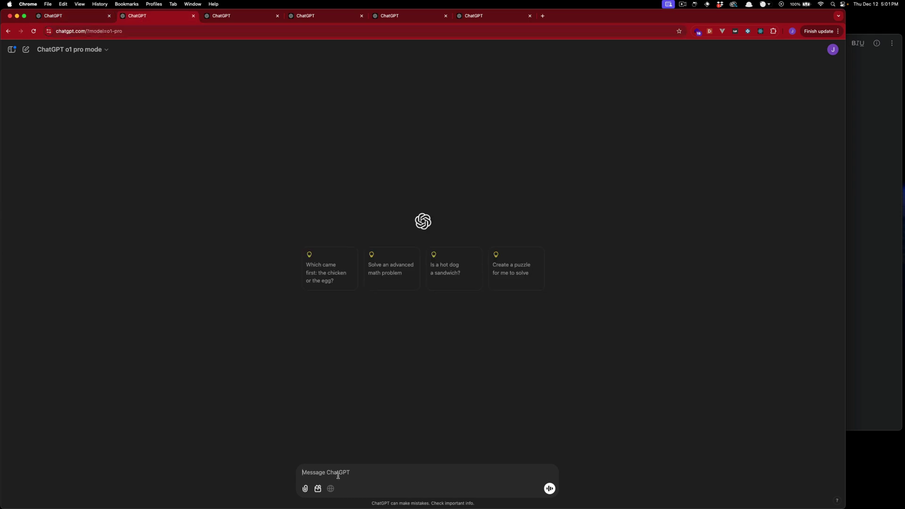
pyautogui.write('You are an')
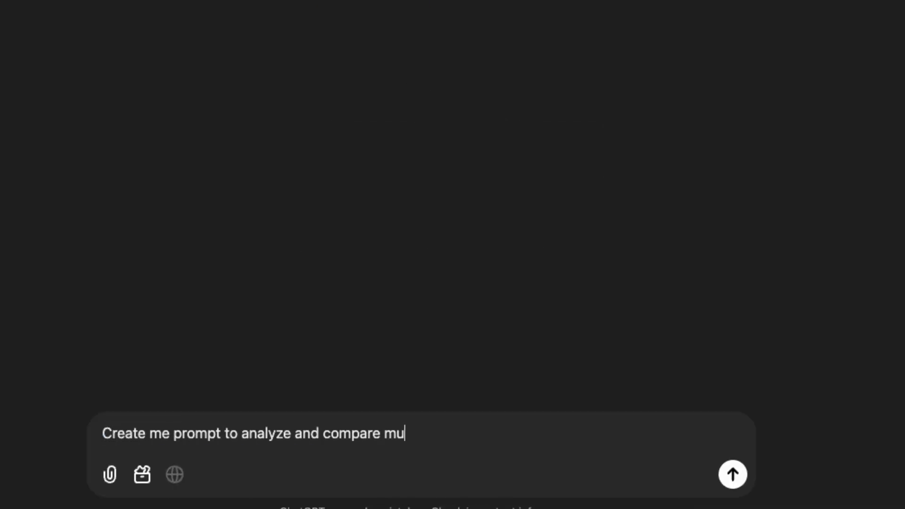
pyautogui.write('ltiple implantation guides. You will create a table with')
pyautogui.hotkey('alt', 'shift', 'Left')
pyautogui.hotkey('alt', 'shift', 'Left')
pyautogui.hotkey('alt', 'shift', 'Left')
pyautogui.hotkey('alt', 'shift', 'Left')
pyautogui.hotkey('alt', 'shift', 'Left')
pyautogui.hotkey('alt', 'shift', 'Left')
pyautogui.write('The prompt should include a table with pros and cons. The prompt sh')
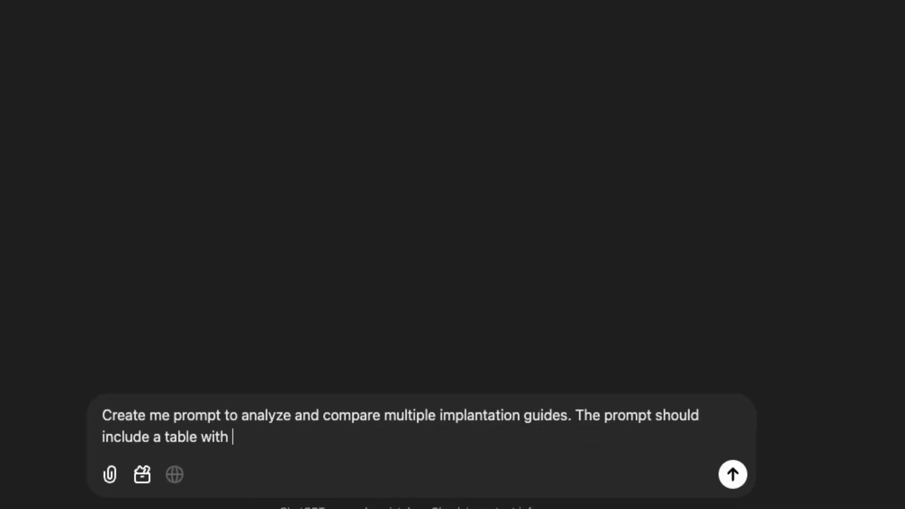
pyautogui.write('ould also analyze the guide on thour')
pyautogui.press('BackSpace')
pyautogui.press('BackSpace')
pyautogui.press('BackSpace')
pyautogui.press('BackSpace')
pyautogui.press('BackSpace')
pyautogui.write('completn')
pyautogui.press('BackSpace')
pyautogui.press('BackSpace')
pyautogui.press('BackSpace')
pyautogui.press('BackSpace')
pyautogui.press('BackSpace')
pyautogui.press('BackSpace')
pyautogui.press('BackSpace')
pyautogui.press('BackSpace')
pyautogui.write('easy to follow')
pyautogui.hotkey('alt', 'shift', 'Left')
pyautogui.hotkey('alt', 'shift', 'Left')
pyautogui.hotkey('alt', 'shift', 'Left')
pyautogui.hotkey('alt', 'shift', 'Left')
pyautogui.hotkey('alt', 'shift', 'Left')
pyautogui.hotkey('alt', 'shift', 'Left')
pyautogui.hotkey('alt', 'shift', 'Left')
pyautogui.hotkey('alt', 'shift', 'Left')
pyautogui.hotkey('alt', 'shift', 'Left')
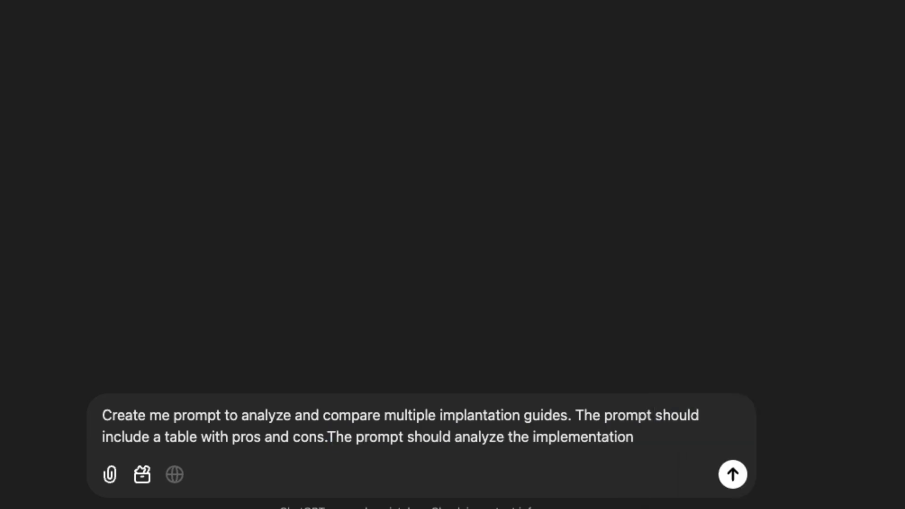
pyautogui.write('guides for completeness, easy of use, and documentation.')
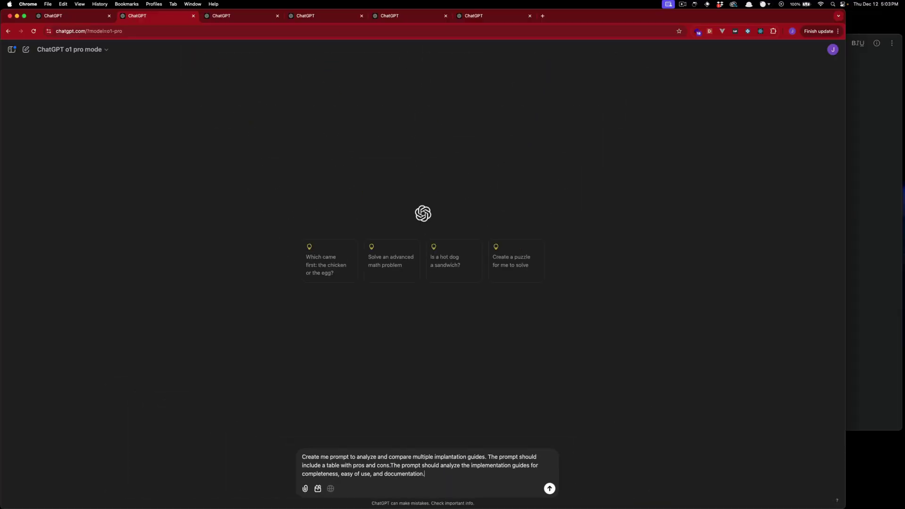
pyautogui.press('Return')
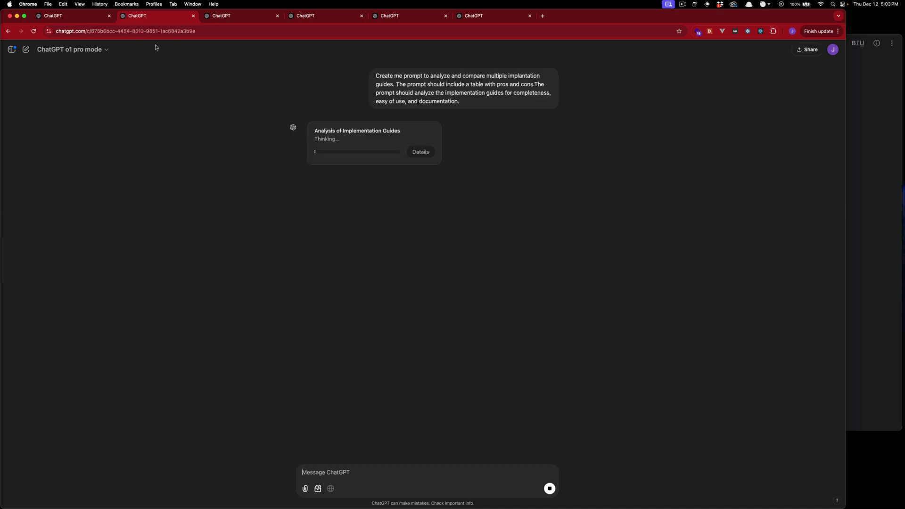
pyautogui.click(79, 17)
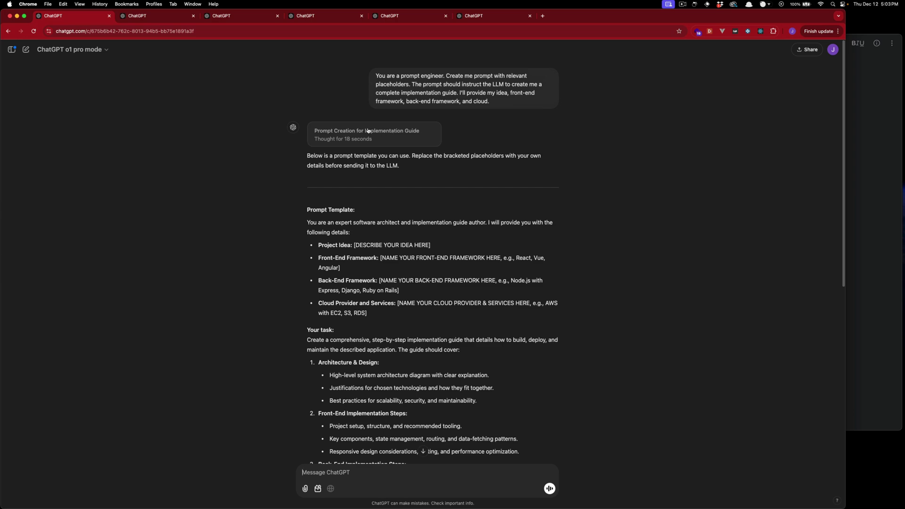
# Scroll through the o1 pro reply and select the full prompt template text.
pyautogui.scroll(-2, 368, 131)
pyautogui.scroll(-4, 316, 208)
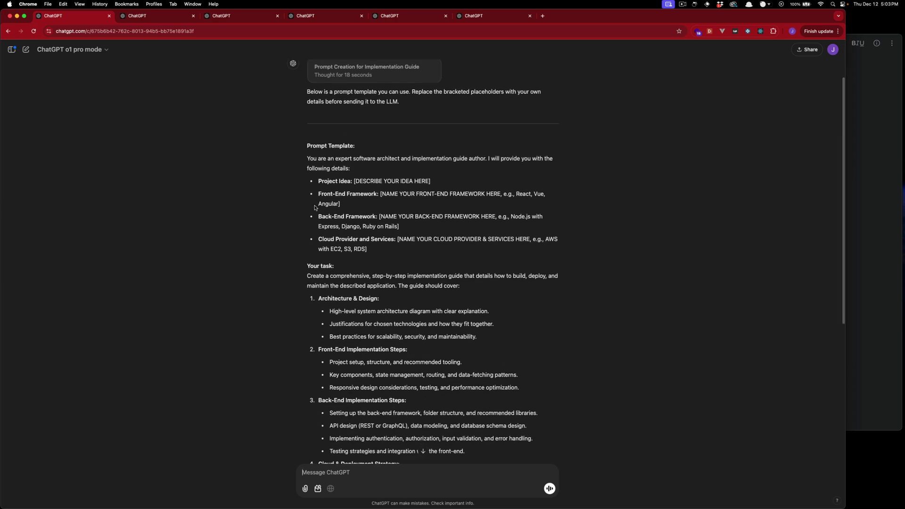
pyautogui.scroll(-6, 315, 208)
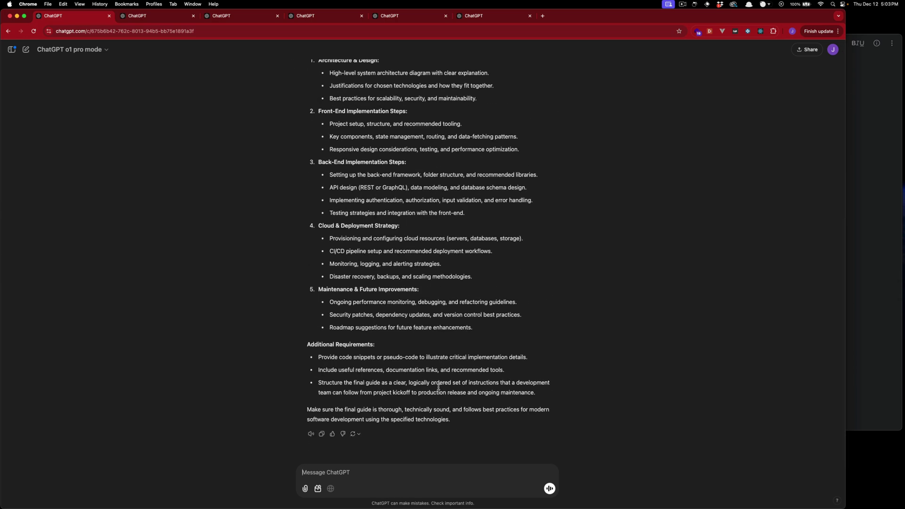
pyautogui.moveTo(455, 427); pyautogui.dragTo(338, 190)
pyautogui.scroll(8, 338, 190)
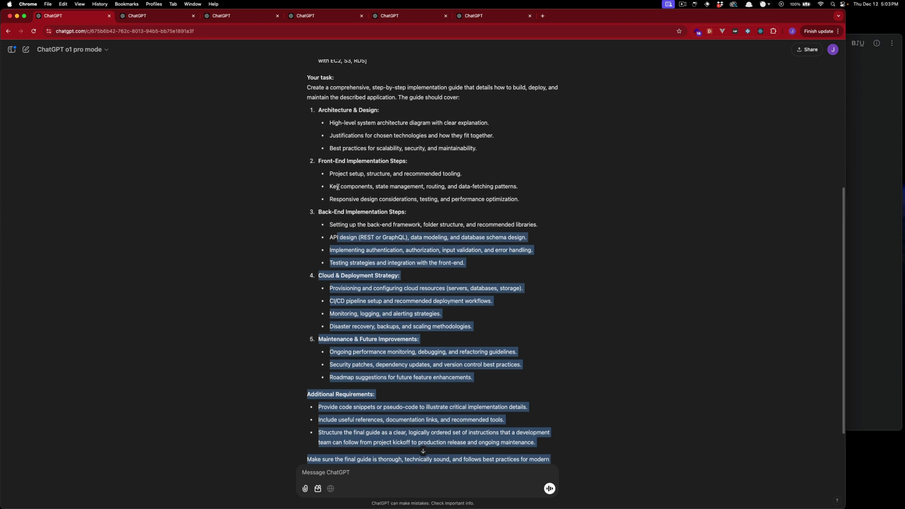
pyautogui.moveTo(316, 145); pyautogui.dragTo(309, 134)
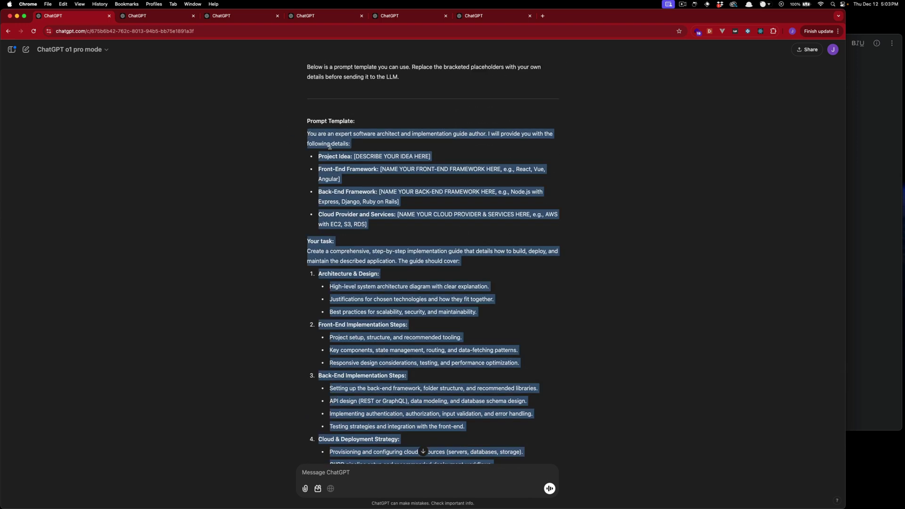
# Paste the prompt template into the Book Review SaaS note below the plan bullets.
pyautogui.click(230, 18)
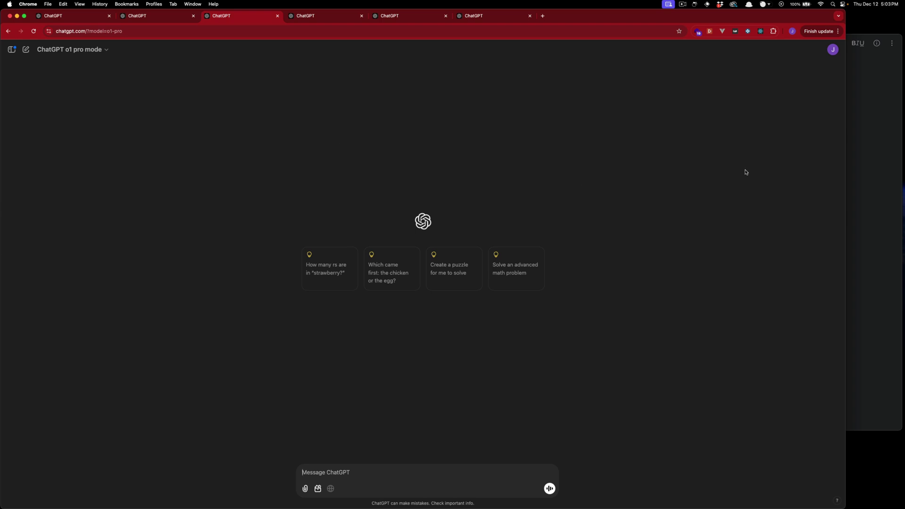
pyautogui.click(877, 168)
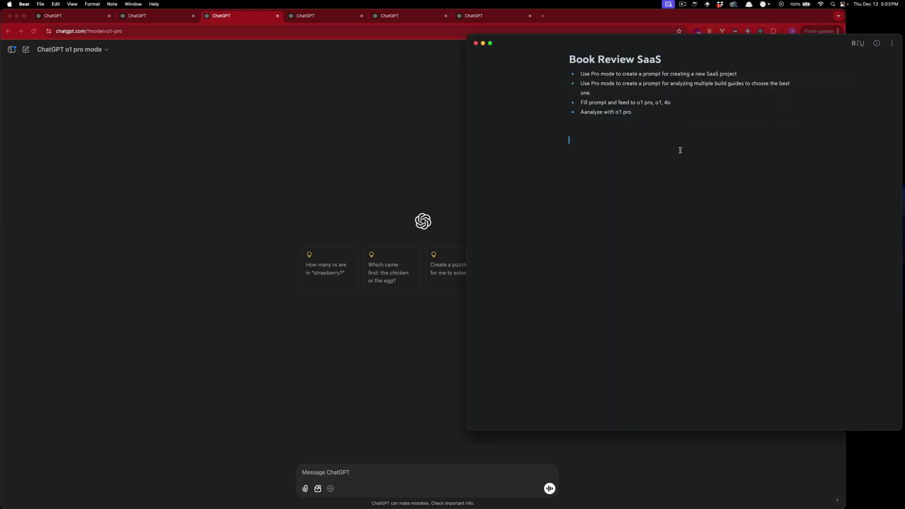
pyautogui.press('super+v')
pyautogui.scroll(10, 675, 151)
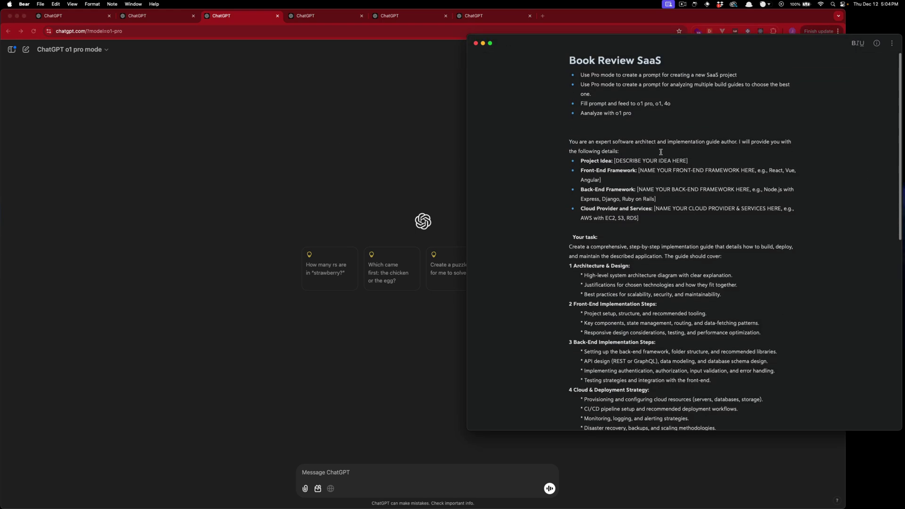
# Replace the project idea placeholder with 'Book review website'.
pyautogui.click(705, 162)
pyautogui.hotkey('shift', 'alt', 'Left')
pyautogui.hotkey('shift', 'alt', 'Left')
pyautogui.hotkey('shift', 'alt', 'Left')
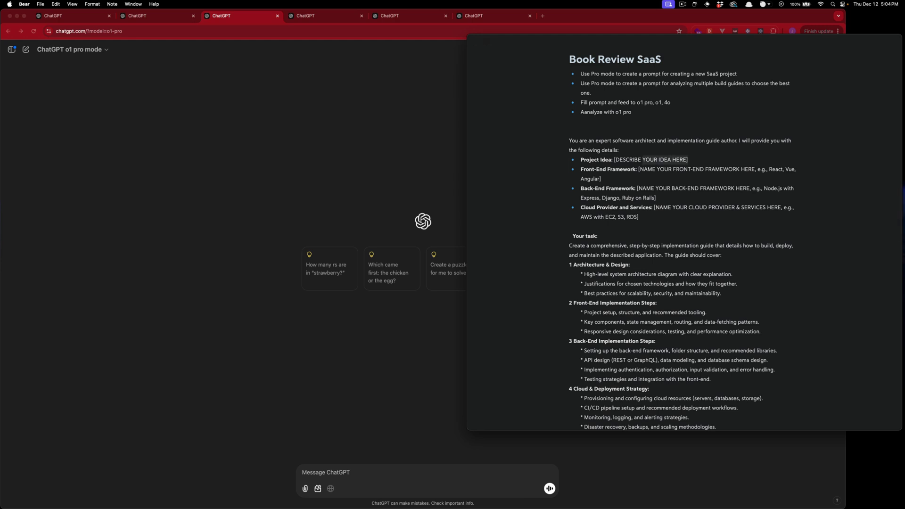
pyautogui.hotkey('shift', 'Left')
pyautogui.hotkey('shift', 'Left')
pyautogui.hotkey('shift', 'Left')
pyautogui.hotkey('shift', 'Left')
pyautogui.hotkey('shift', 'Left')
pyautogui.hotkey('shift', 'Left')
pyautogui.hotkey('shift', 'Left')
pyautogui.hotkey('shift', 'Left')
pyautogui.hotkey('shift', 'Left')
pyautogui.hotkey('shift', 'Left')
pyautogui.write('Book')
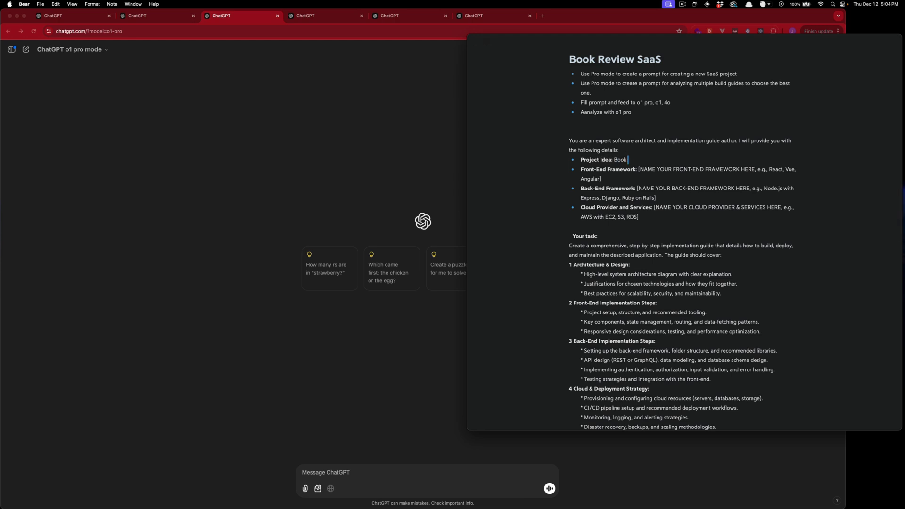
pyautogui.write(' review website')
# Fill the front-end, back-end and cloud placeholders with NextJS, Laravel and AWS.
pyautogui.click(612, 170)
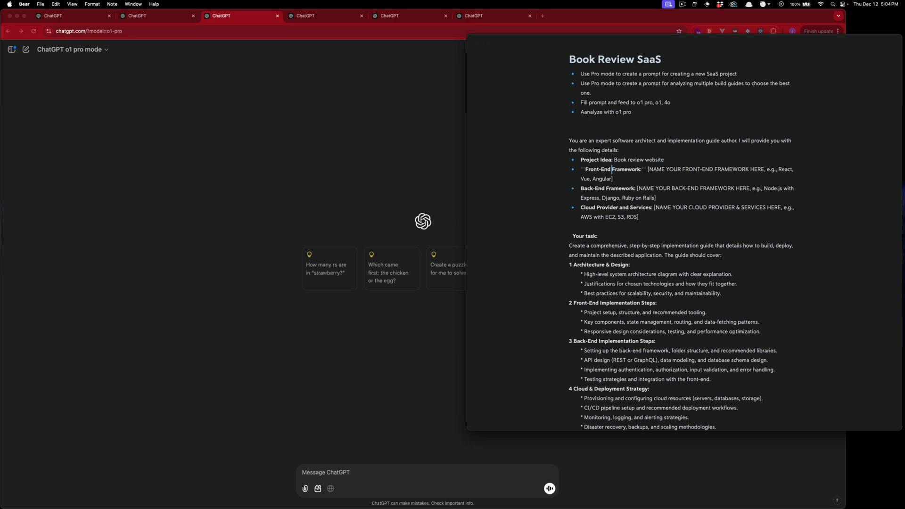
pyautogui.click(635, 169)
pyautogui.moveTo(639, 169); pyautogui.dragTo(602, 179)
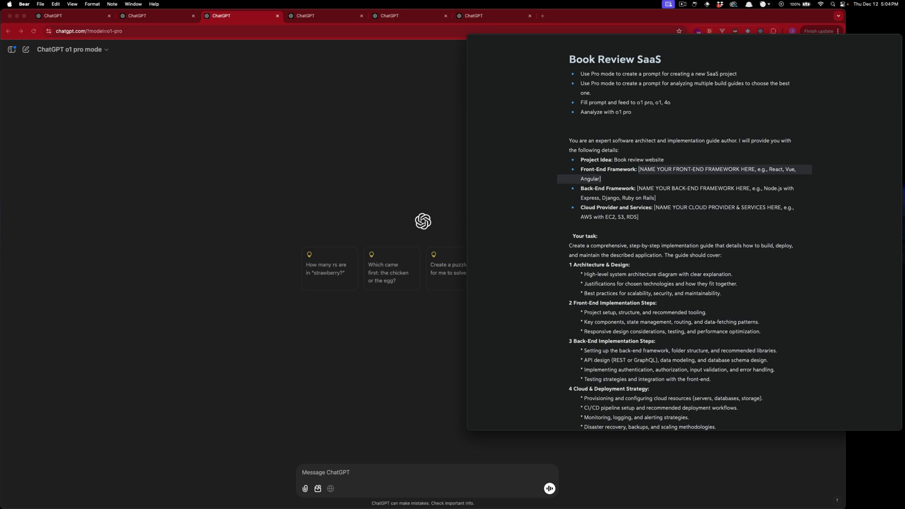
pyautogui.write('Nexx')
pyautogui.write('t')
pyautogui.press('BackSpace')
pyautogui.press('BackSpace')
pyautogui.write('tJS')
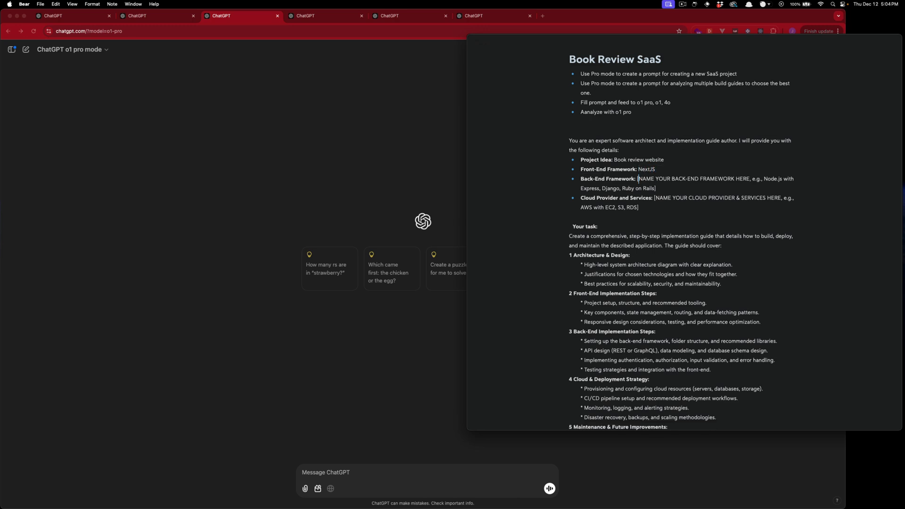
pyautogui.moveTo(637, 179)
pyautogui.mouseDown()
pyautogui.moveTo(635, 188)
pyautogui.moveTo(650, 189)
pyautogui.mouseUp()
pyautogui.write('Laravel')
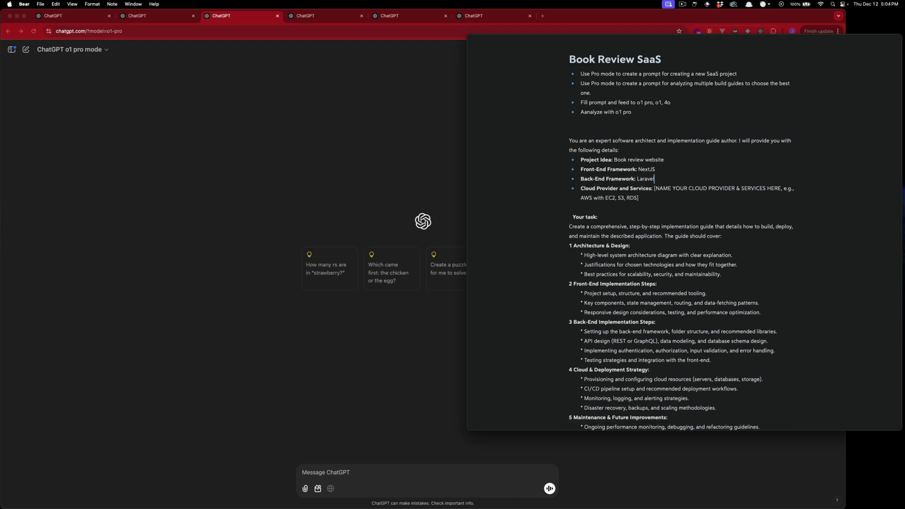
pyautogui.hotkey('shift', 'Down')
pyautogui.write('AWS')
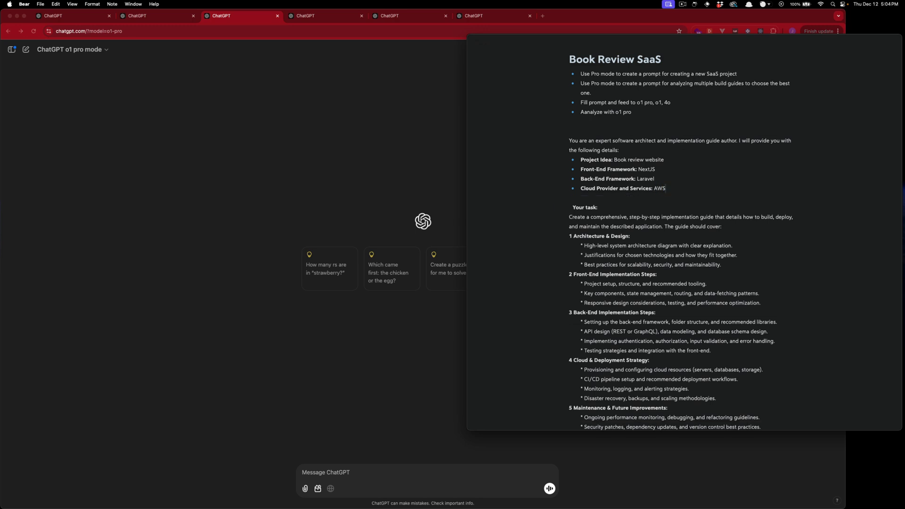
# Review the prompt's code-snippet and documentation-link requirements, then select it from 'You are an expert…' to the end.
pyautogui.scroll(-2, 640, 218)
pyautogui.scroll(-1, 640, 217)
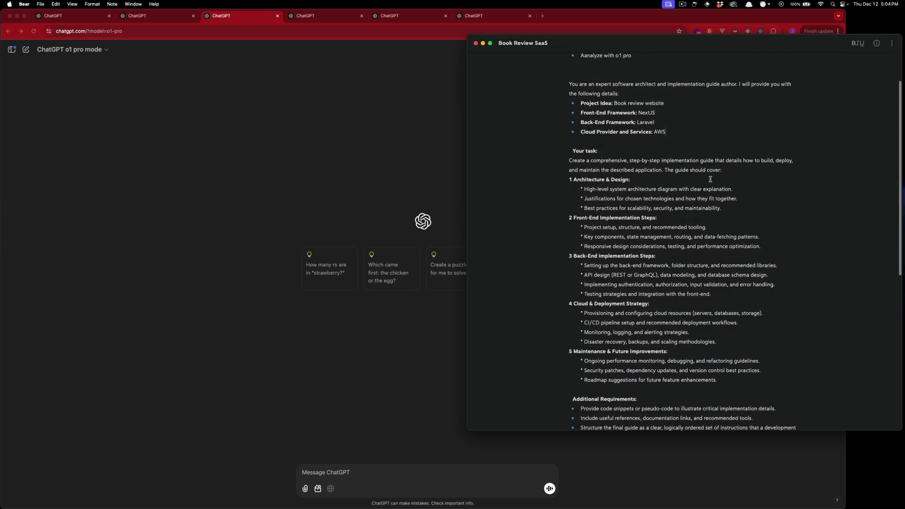
pyautogui.scroll(-1, 658, 173)
pyautogui.scroll(-3, 658, 172)
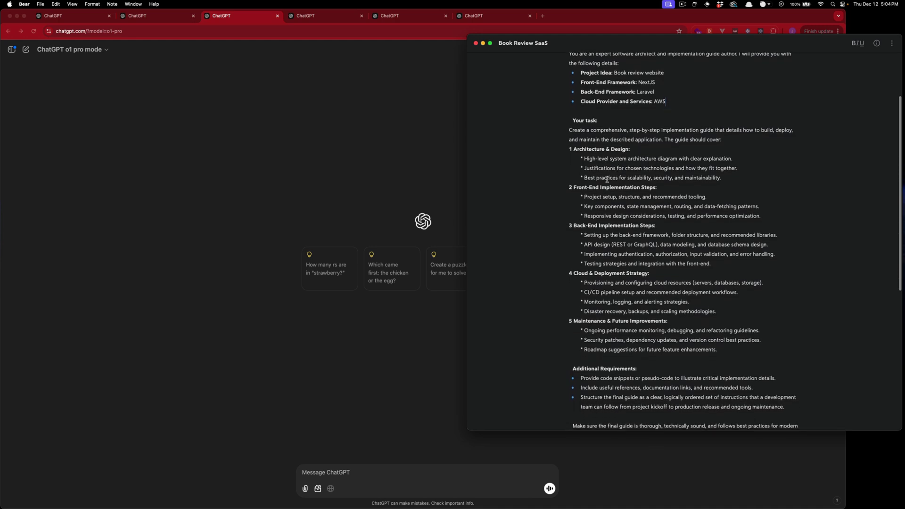
pyautogui.scroll(-5, 647, 185)
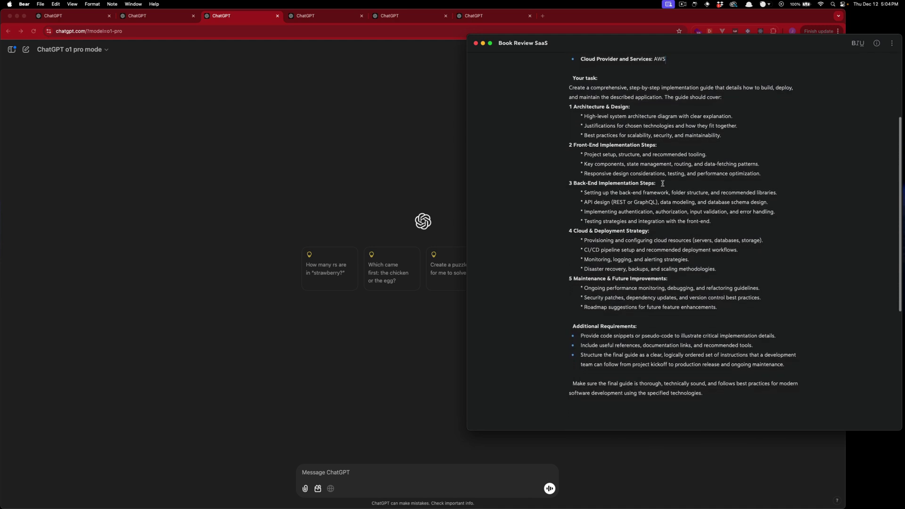
pyautogui.scroll(-6, 641, 225)
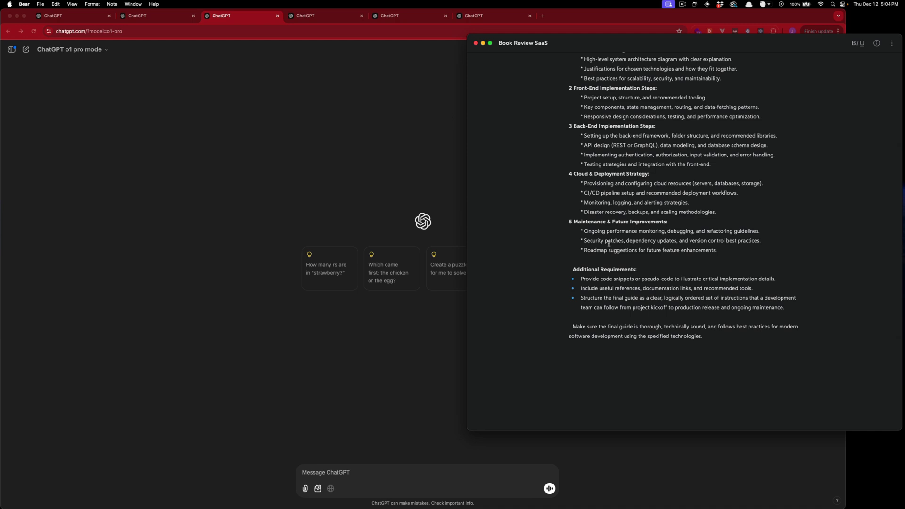
pyautogui.moveTo(600, 278); pyautogui.dragTo(662, 279)
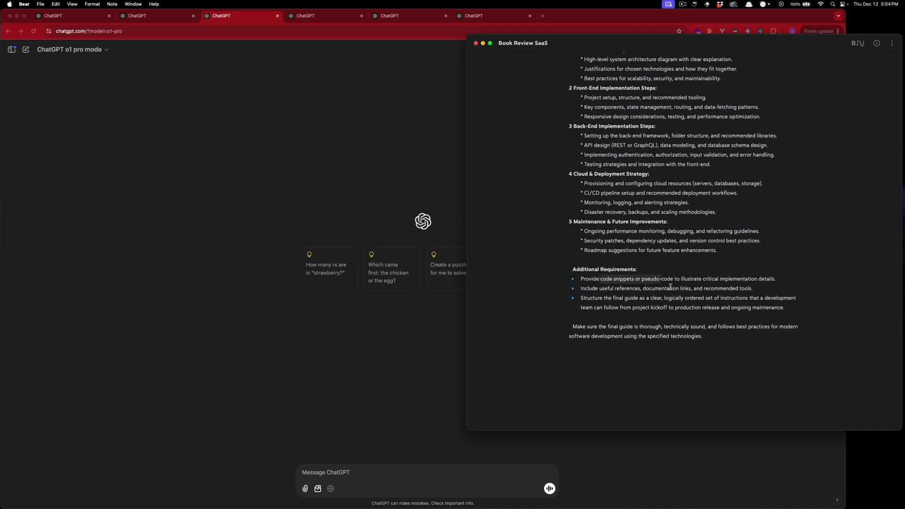
pyautogui.moveTo(590, 290); pyautogui.dragTo(647, 290)
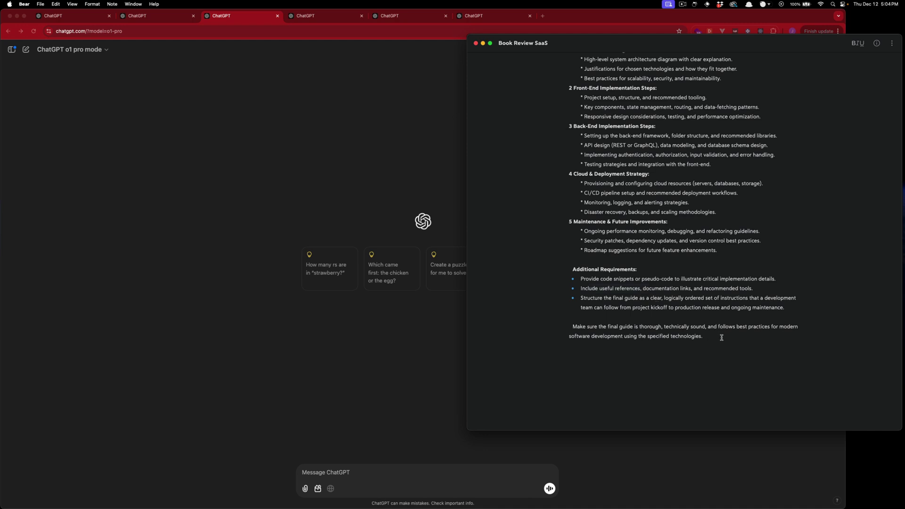
pyautogui.scroll(5, 705, 324)
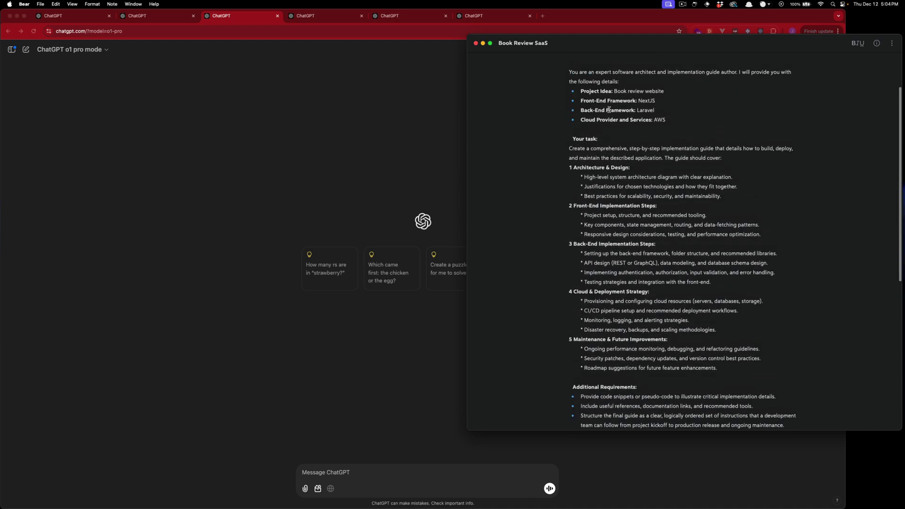
pyautogui.scroll(3, 611, 112)
pyautogui.moveTo(569, 142); pyautogui.dragTo(689, 430)
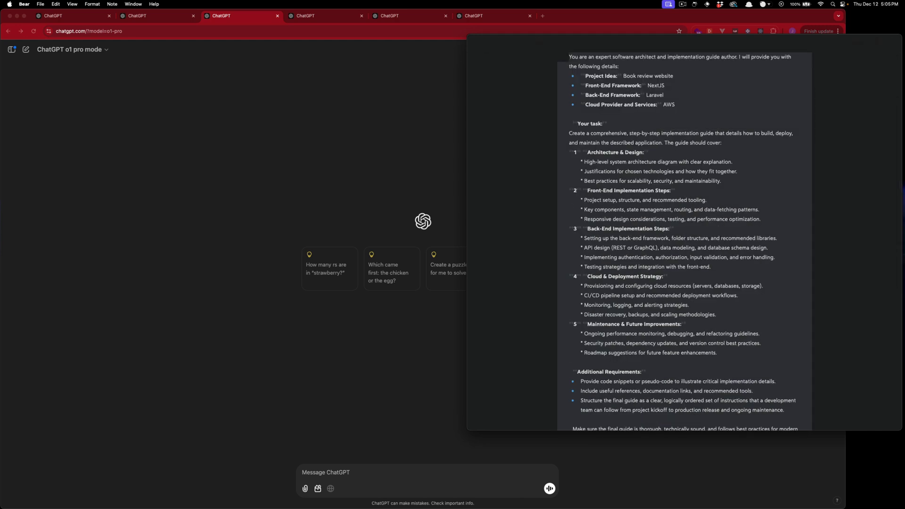
# Paste and send the filled book review prompt in the o1 pro, o1 and 4o chats.
pyautogui.click(241, 20)
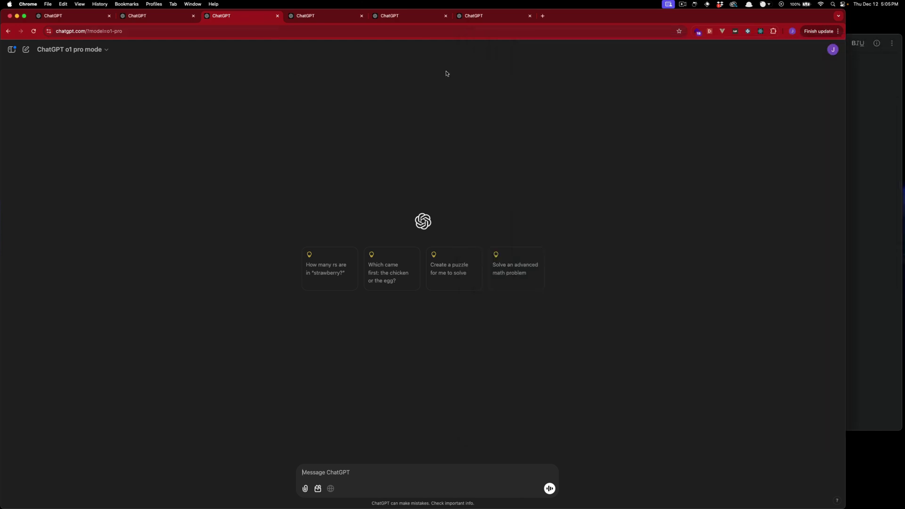
pyautogui.press('super+v')
pyautogui.press('Return')
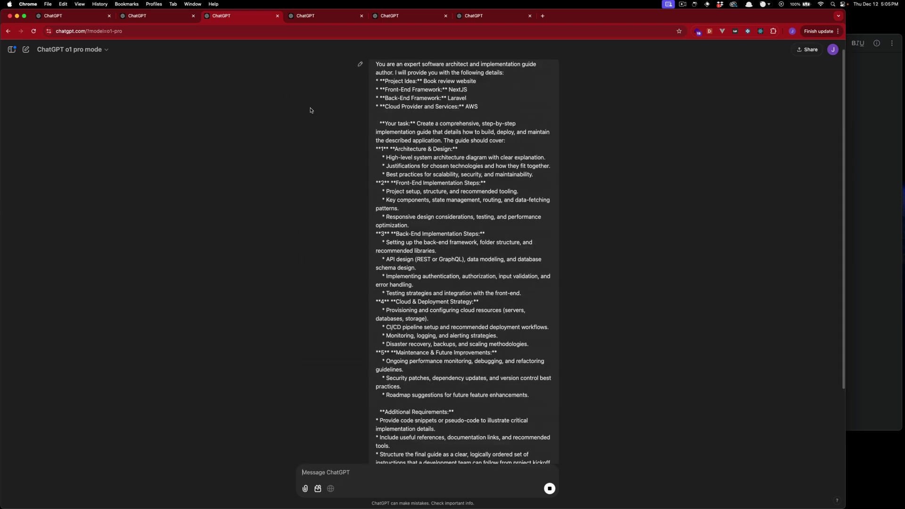
pyautogui.click(302, 16)
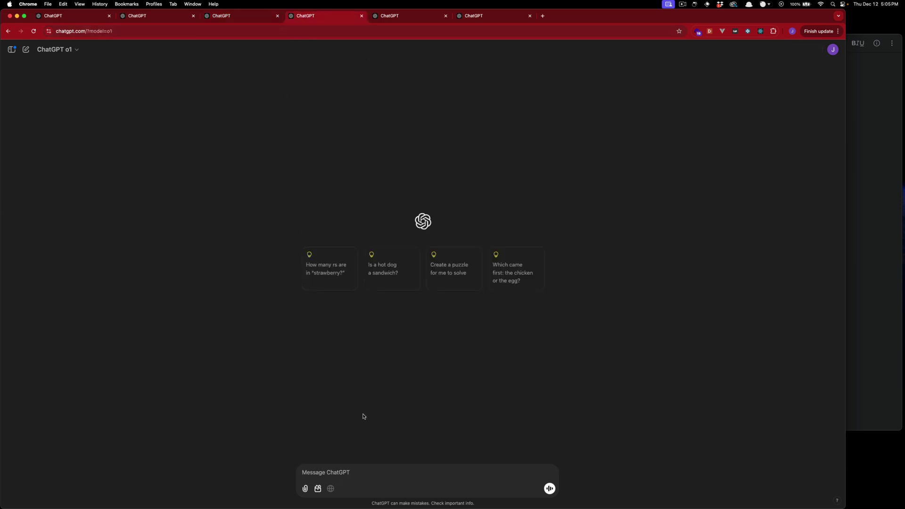
pyautogui.press('super+v')
pyautogui.press('Return')
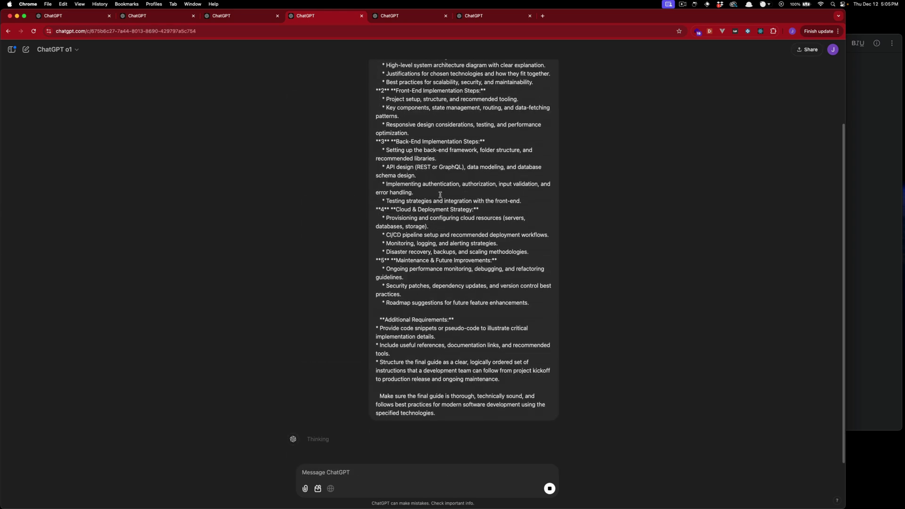
pyautogui.click(389, 16)
pyautogui.press('super+v')
pyautogui.press('Return')
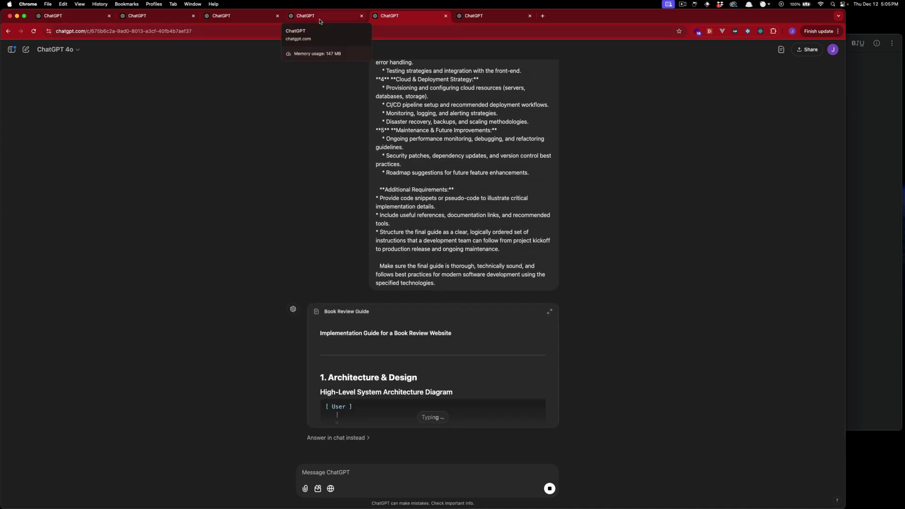
# Watch the o1 and 4o guides stream, ending on the still-thinking o1 pro chat.
pyautogui.click(320, 20)
pyautogui.scroll(10, 375, 152)
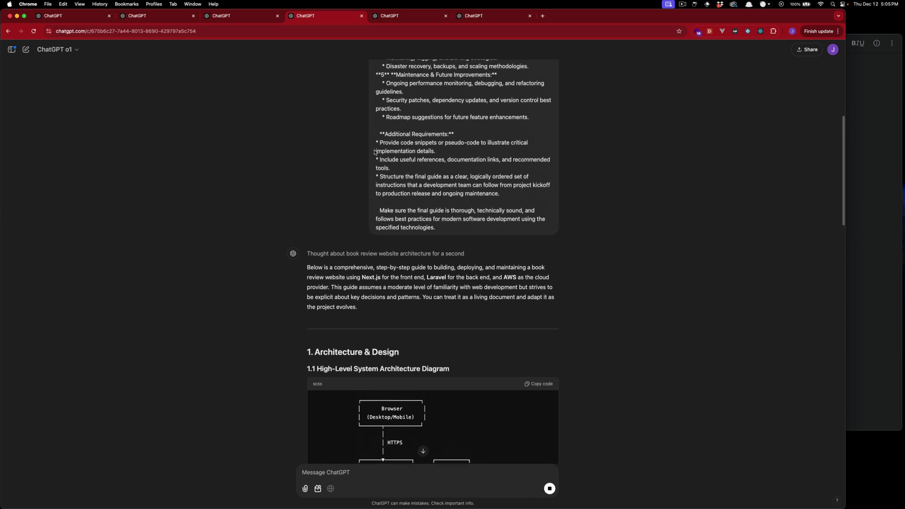
pyautogui.scroll(1, 375, 152)
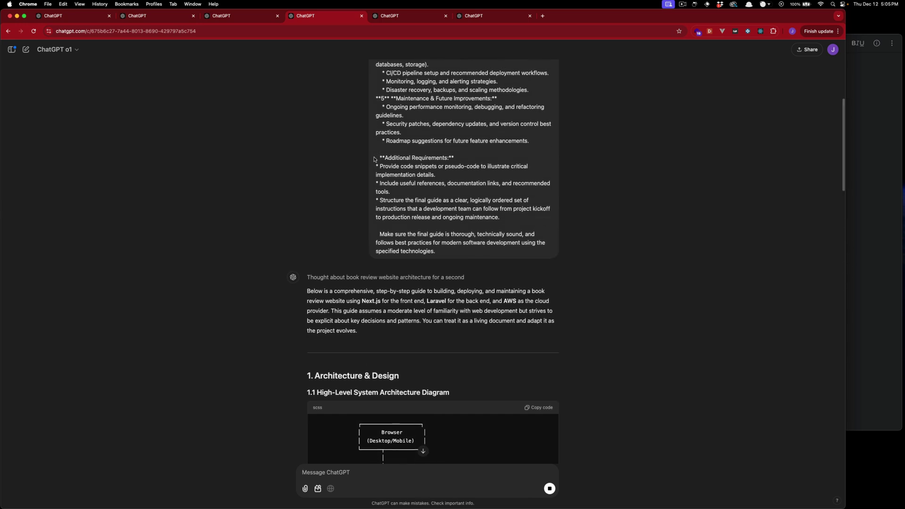
pyautogui.click(240, 16)
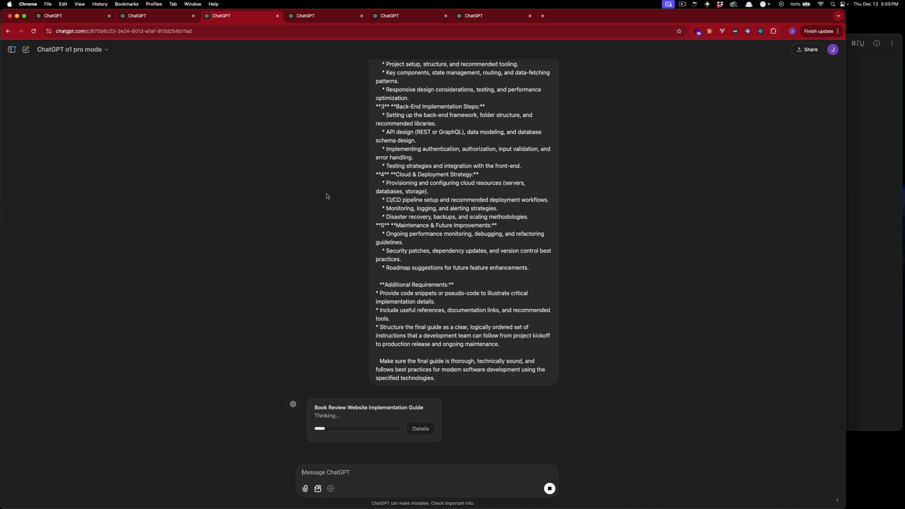
pyautogui.click(306, 17)
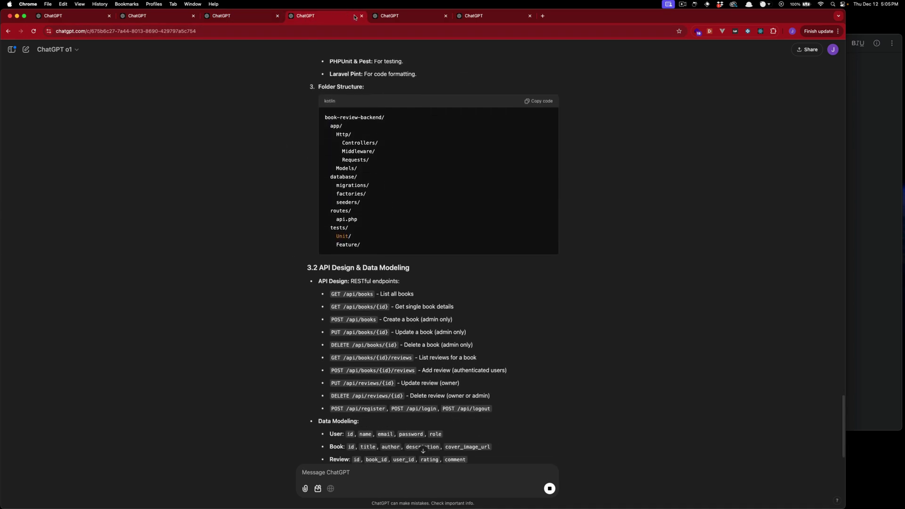
pyautogui.click(384, 17)
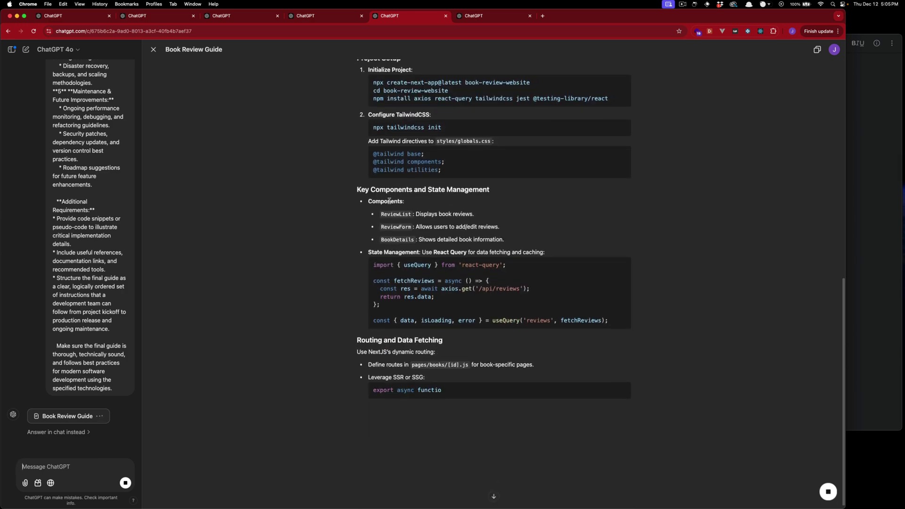
pyautogui.click(264, 17)
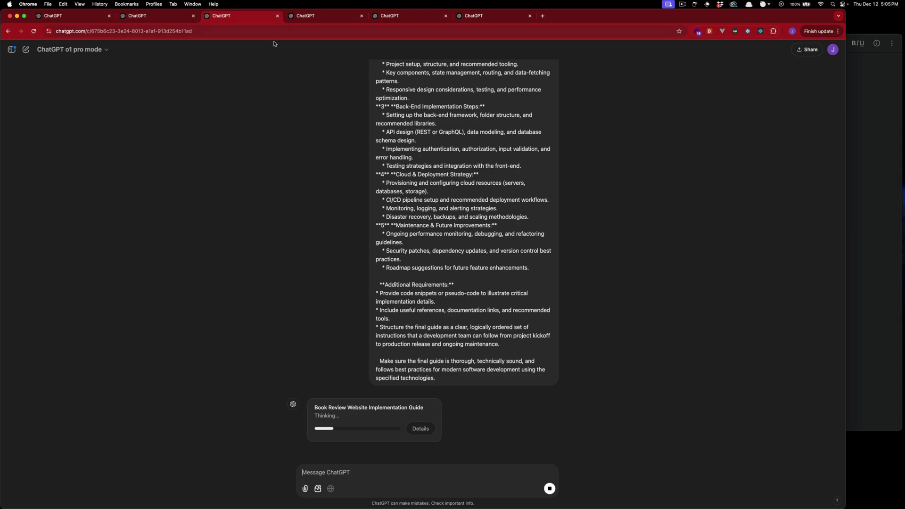
# Scroll through the o1 conversation's book review implementation guide.
pyautogui.click(294, 16)
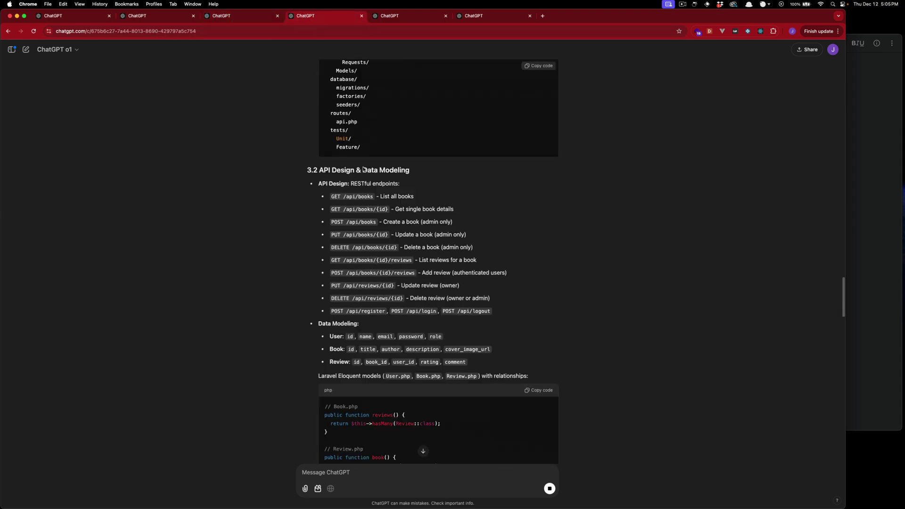
pyautogui.scroll(-3, 363, 169)
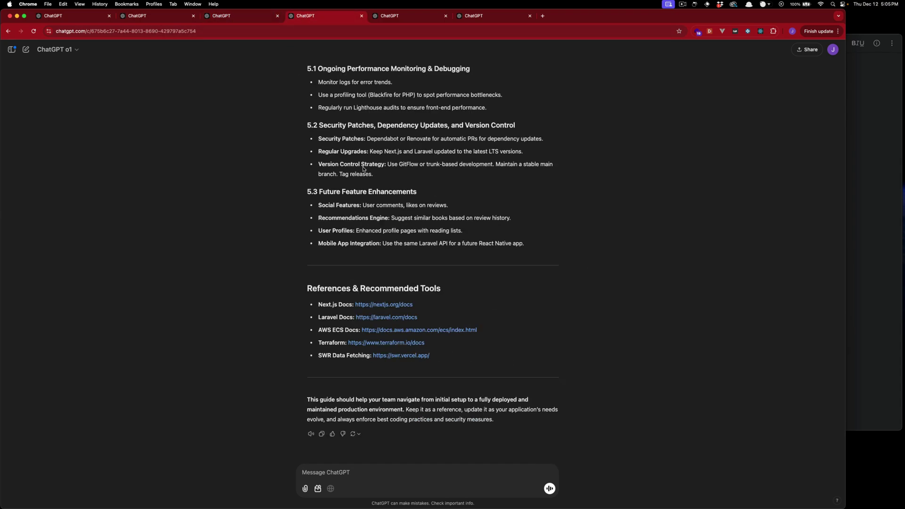
pyautogui.scroll(20, 542, 205)
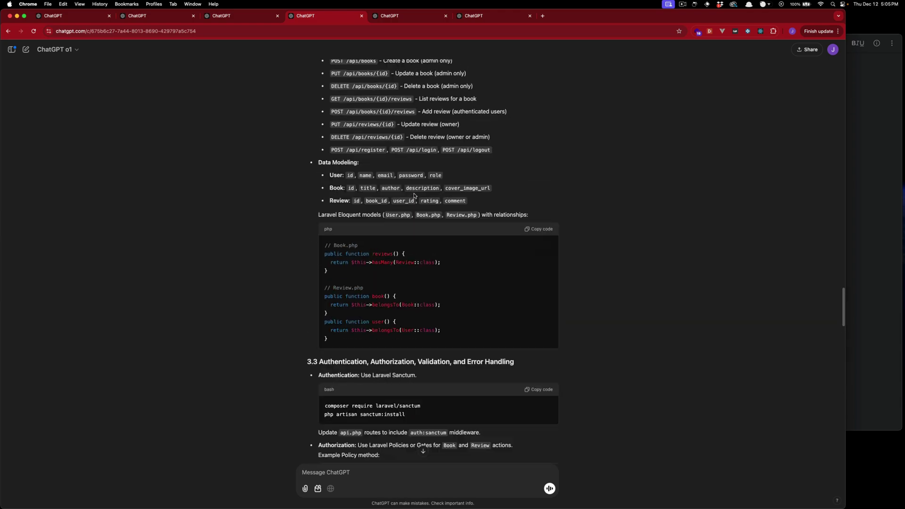
pyautogui.scroll(20, 414, 196)
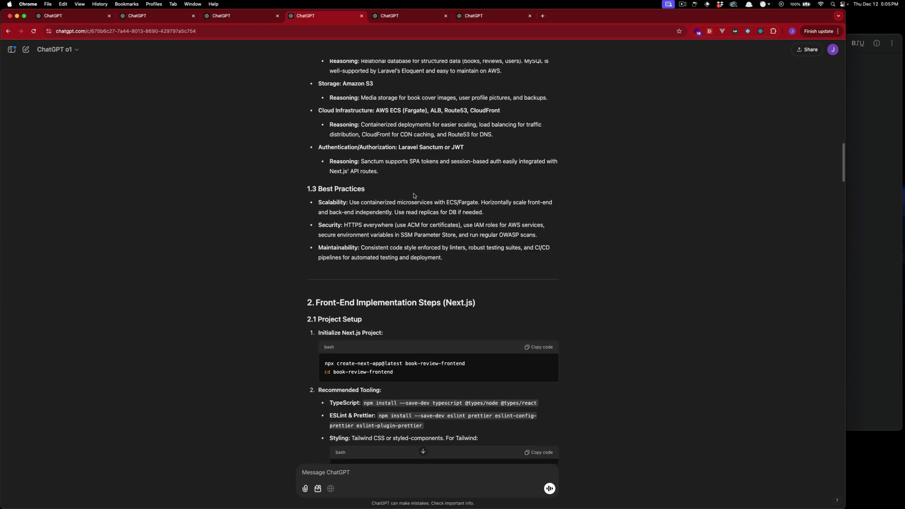
pyautogui.scroll(6, 414, 193)
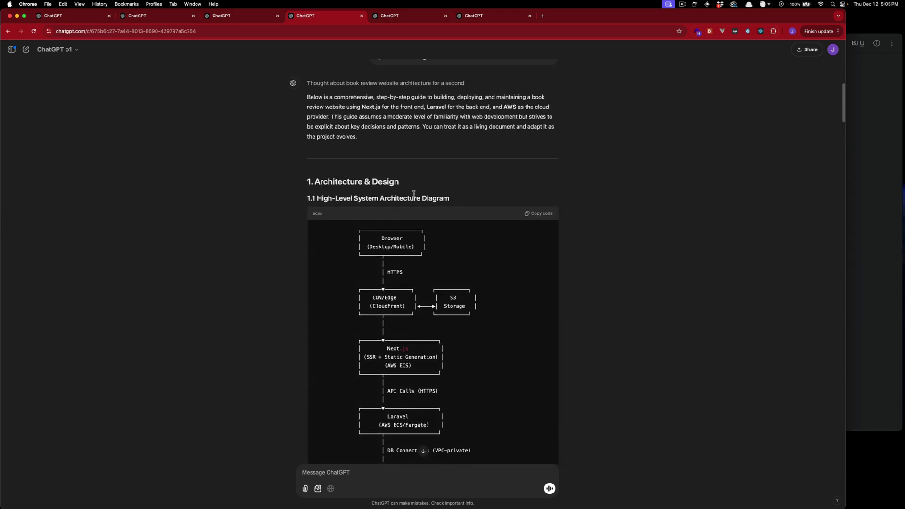
pyautogui.scroll(-2, 415, 198)
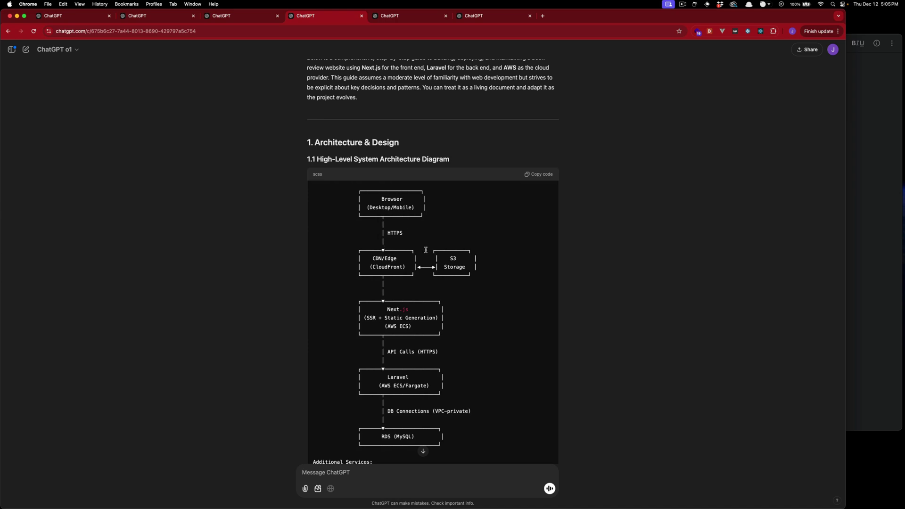
pyautogui.scroll(-3, 424, 249)
pyautogui.scroll(-3, 430, 248)
pyautogui.scroll(10, 431, 248)
# Look over the 4o Book Review Guide canvas, then bring up the o1 pro mode conversation.
pyautogui.hotkey('ctrl', 'Tab')
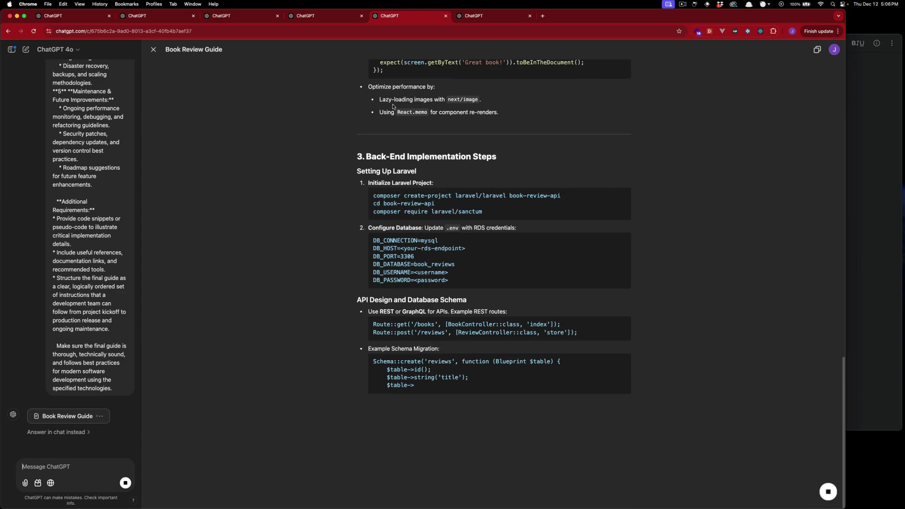
pyautogui.scroll(10, 394, 106)
pyautogui.scroll(5, 393, 105)
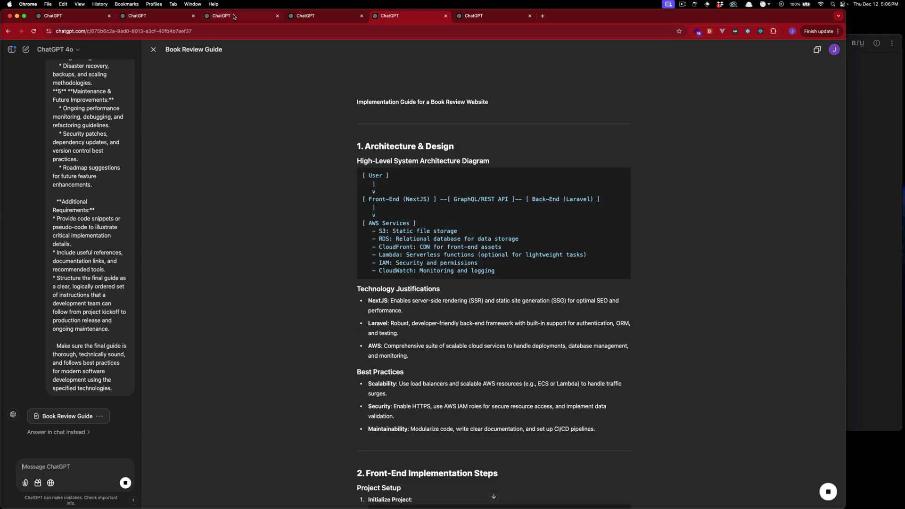
pyautogui.click(234, 17)
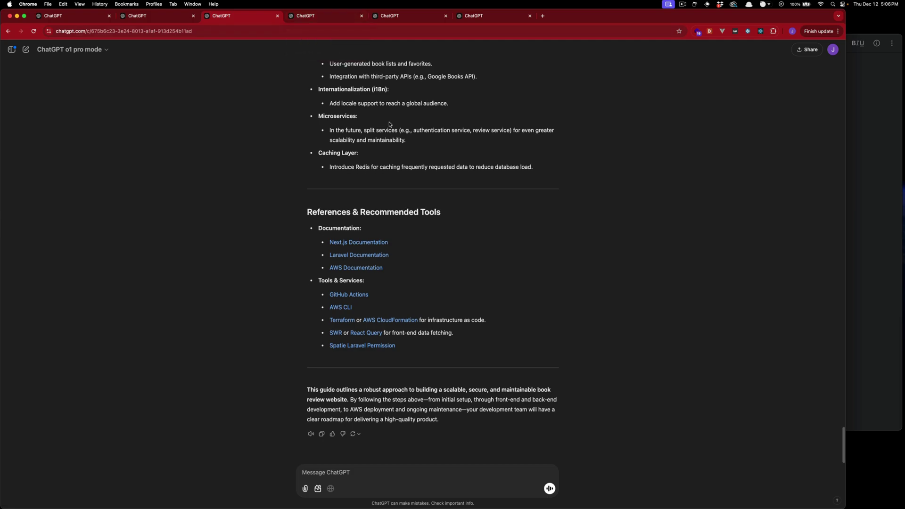
# Compare the o1 pro mode and o1 guides by switching between their conversations.
pyautogui.scroll(20, 406, 144)
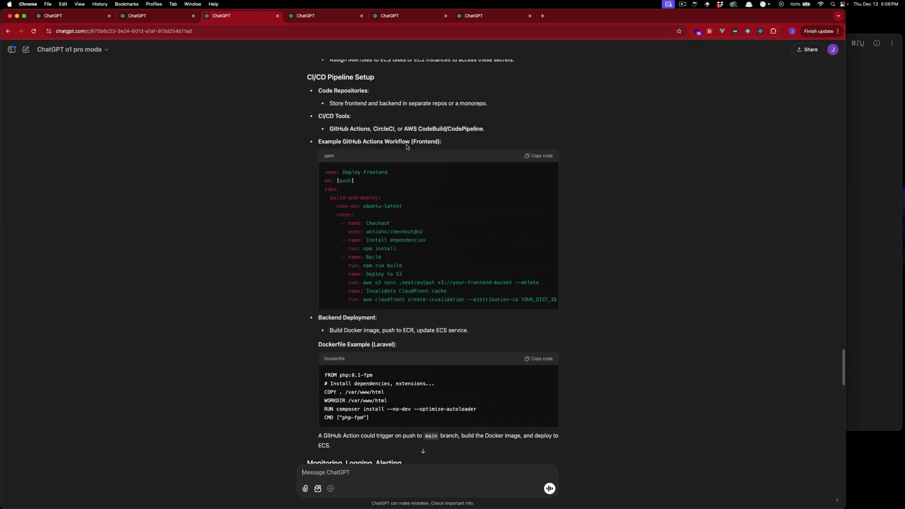
pyautogui.hotkey('ctrl', 'Tab')
pyautogui.scroll(-20, 397, 128)
pyautogui.scroll(-20, 405, 150)
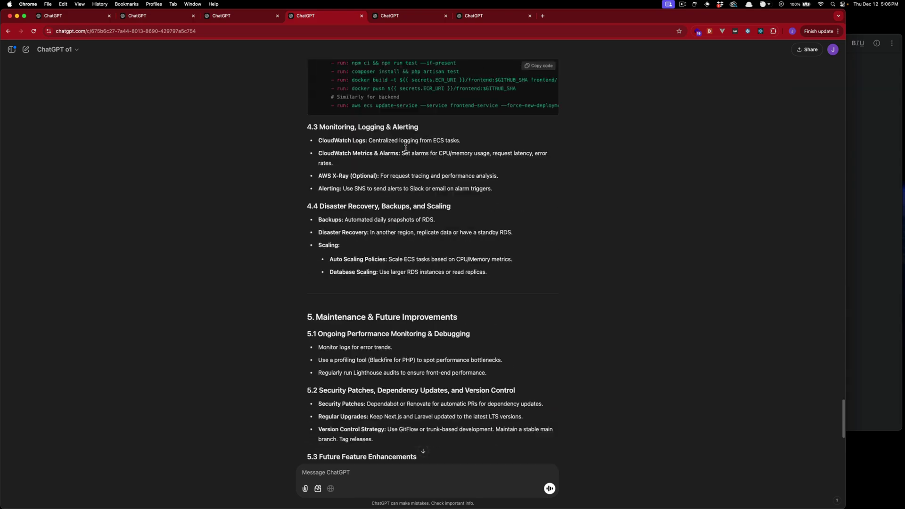
pyautogui.hotkey('ctrl', 'shift', 'Tab')
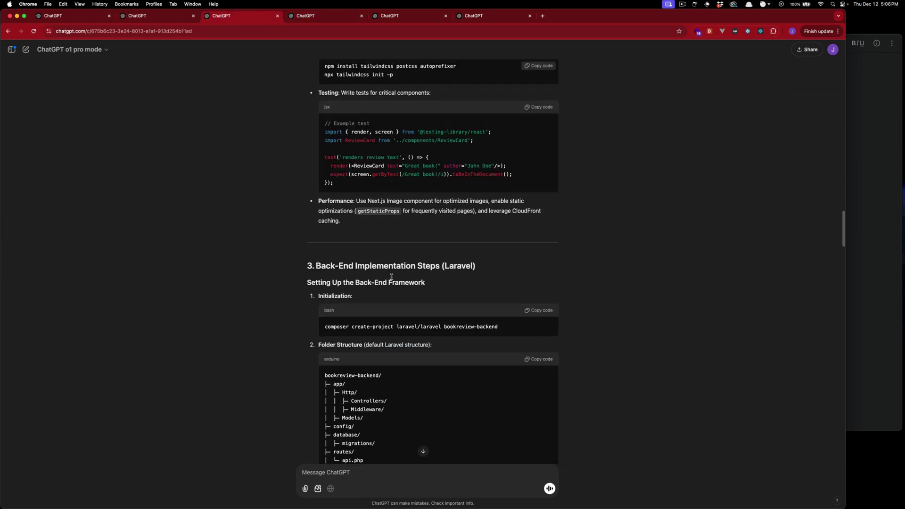
pyautogui.scroll(20, 391, 278)
pyautogui.scroll(-8, 391, 277)
pyautogui.click(307, 16)
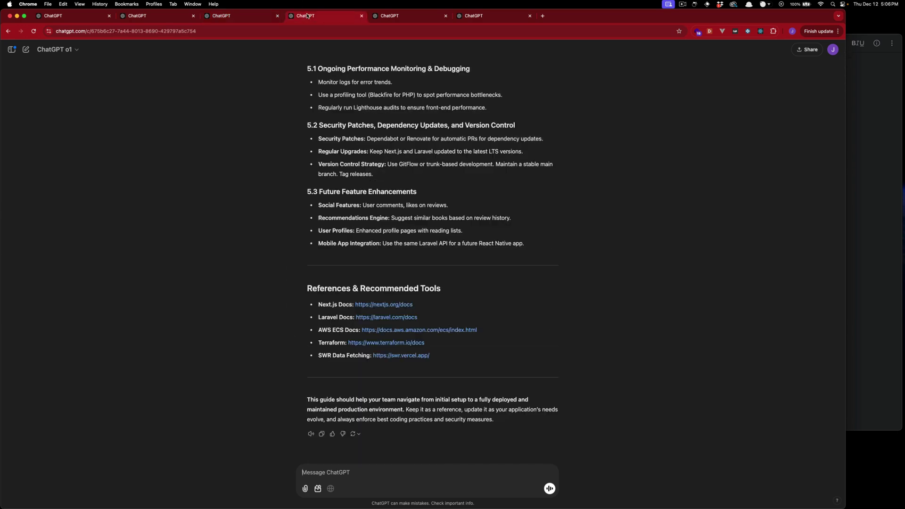
# Scroll the finished 4o Book Review Guide canvas through maintenance and references.
pyautogui.click(394, 16)
pyautogui.scroll(-20, 380, 205)
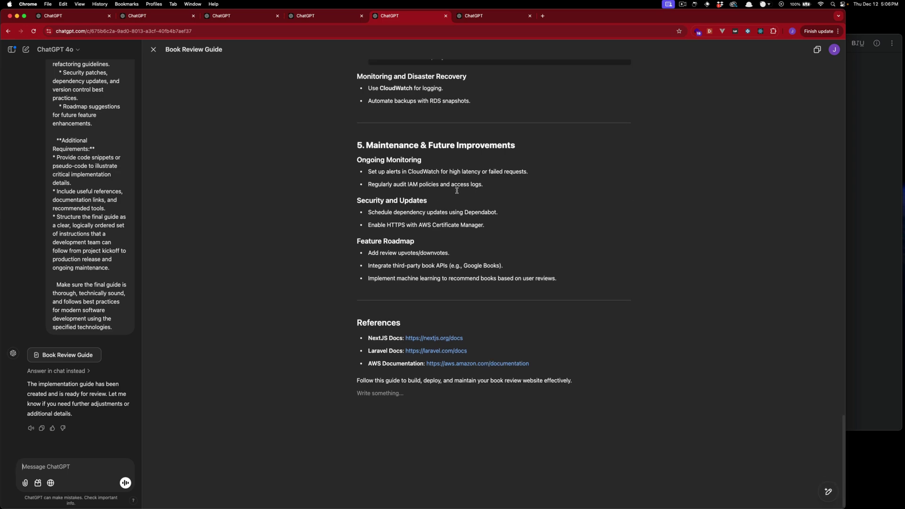
pyautogui.scroll(15, 457, 191)
pyautogui.scroll(15, 452, 192)
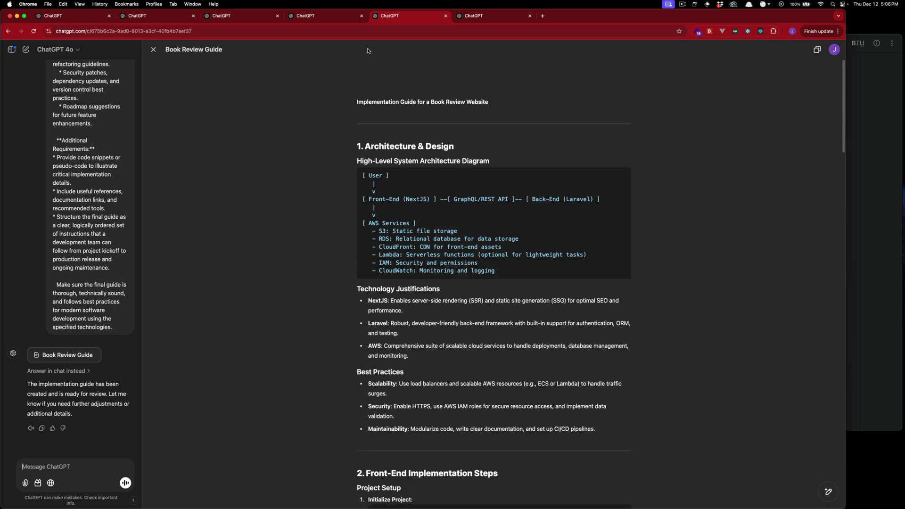
# Paste the full comparison prompt from its conversation into the empty new o1 pro mode chat.
pyautogui.click(141, 17)
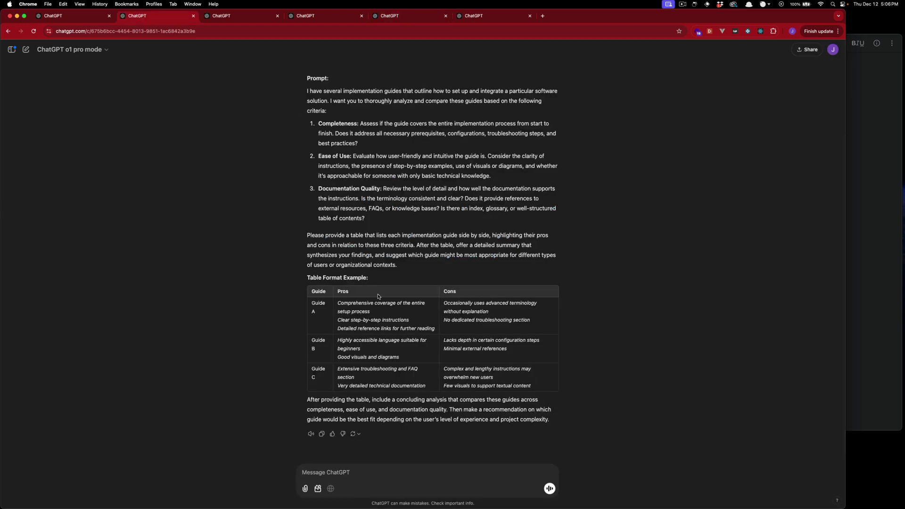
pyautogui.moveTo(551, 420); pyautogui.dragTo(307, 90)
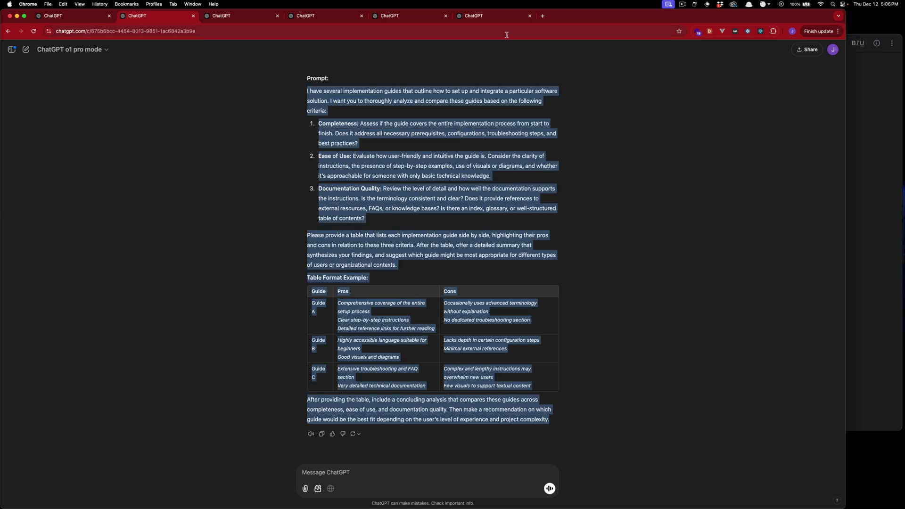
pyautogui.click(476, 21)
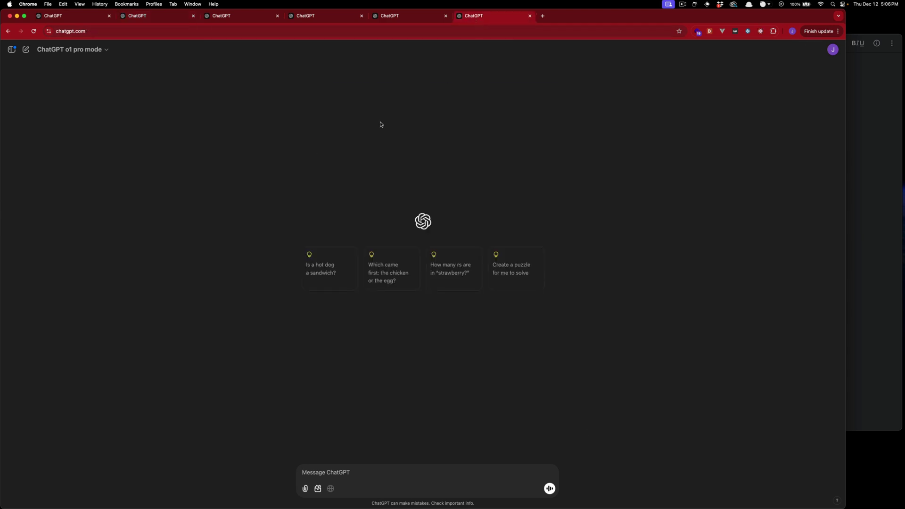
pyautogui.press('super+v')
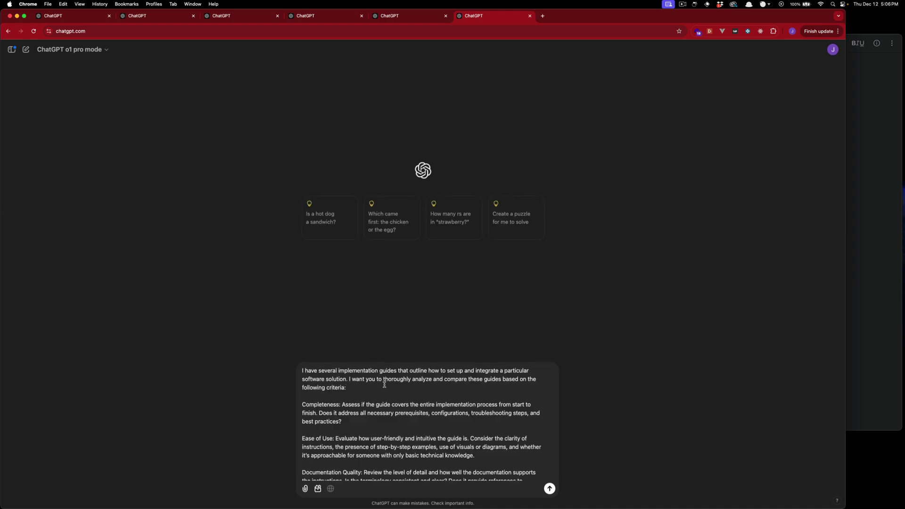
pyautogui.scroll(-5, 401, 382)
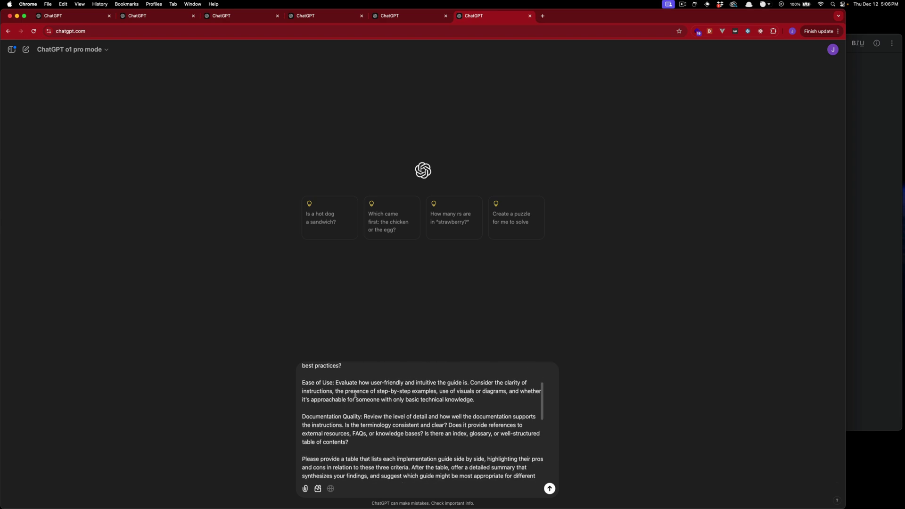
pyautogui.scroll(-5, 360, 393)
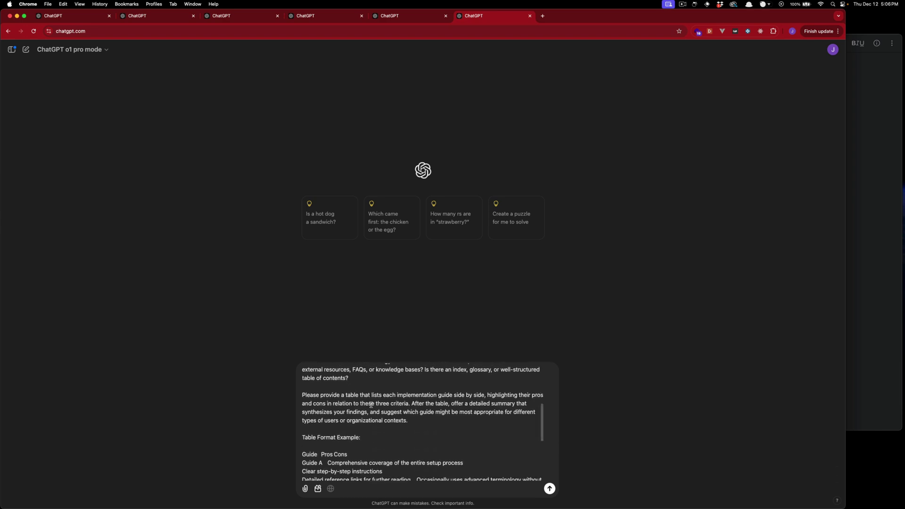
pyautogui.scroll(-3, 360, 397)
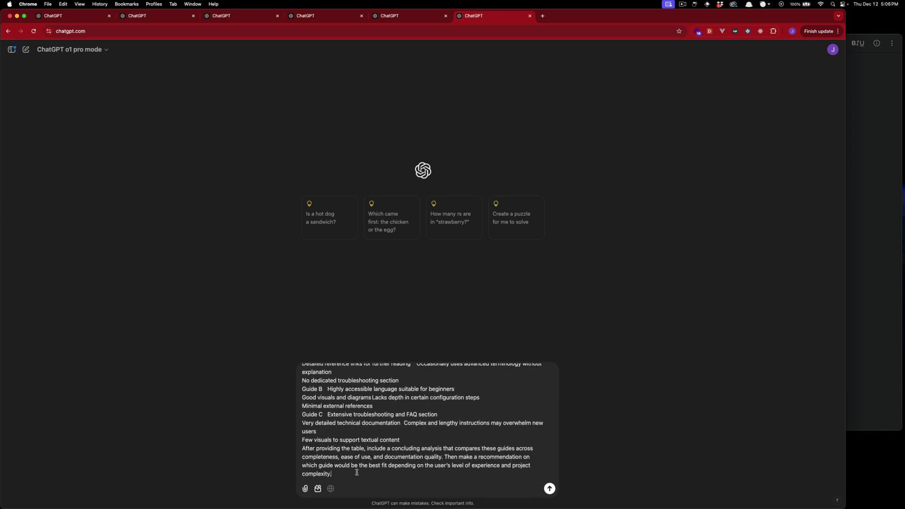
# Add three Model labels, including Model 1 and Model 2, on separate lines below the prompt.
pyautogui.hotkey('shift', 'Return')
pyautogui.hotkey('shift', 'Return')
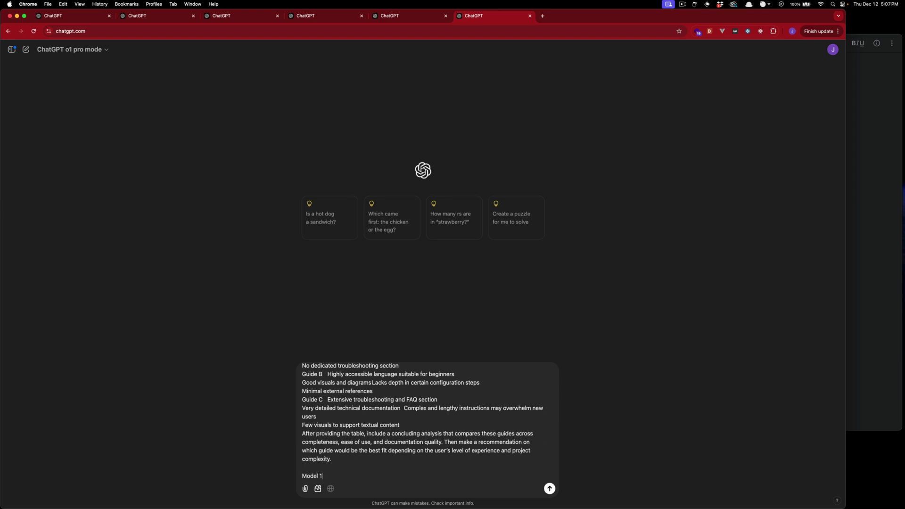
pyautogui.write('Model 1')
pyautogui.hotkey('shift', 'Return')
pyautogui.write('Model 2')
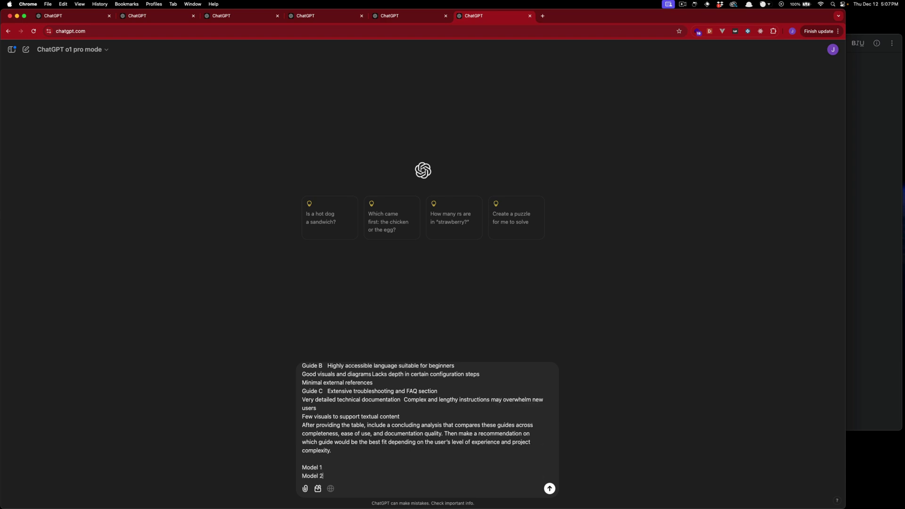
pyautogui.hotkey('shift', 'Return')
pyautogui.write('model #')
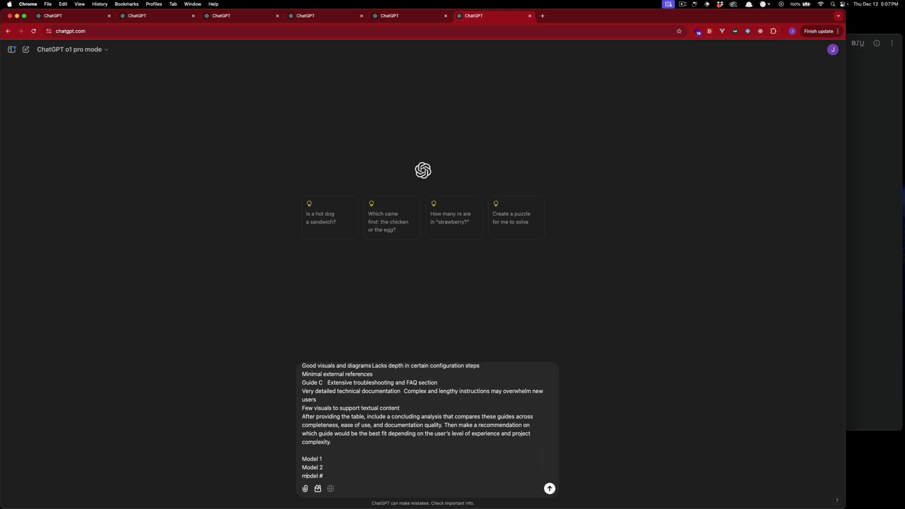
pyautogui.press('BackSpace')
pyautogui.write('M')
# Rename the three labels from Model to IG, giving IG 1, IG 2 and IG3.
pyautogui.doubleClick(309, 458)
pyautogui.write('IG')
pyautogui.doubleClick(316, 468)
pyautogui.write('IG')
pyautogui.doubleClick(315, 476)
pyautogui.write('IG')
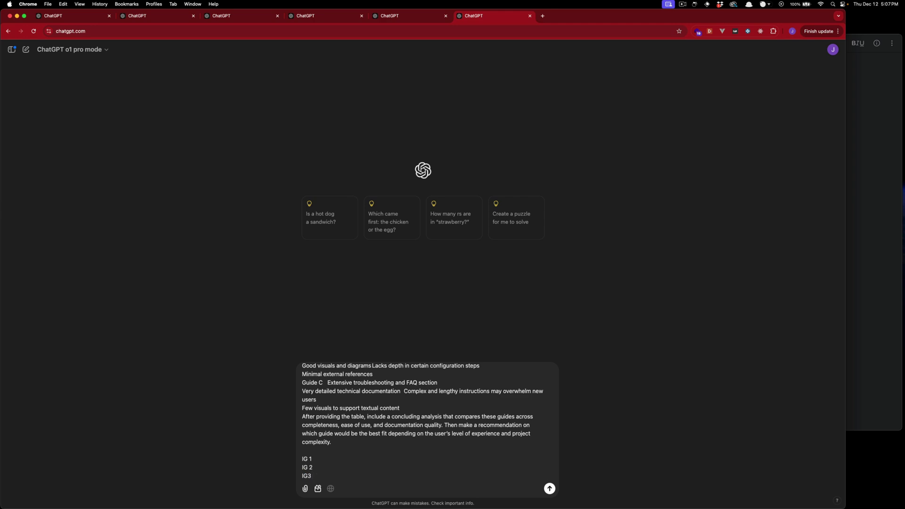